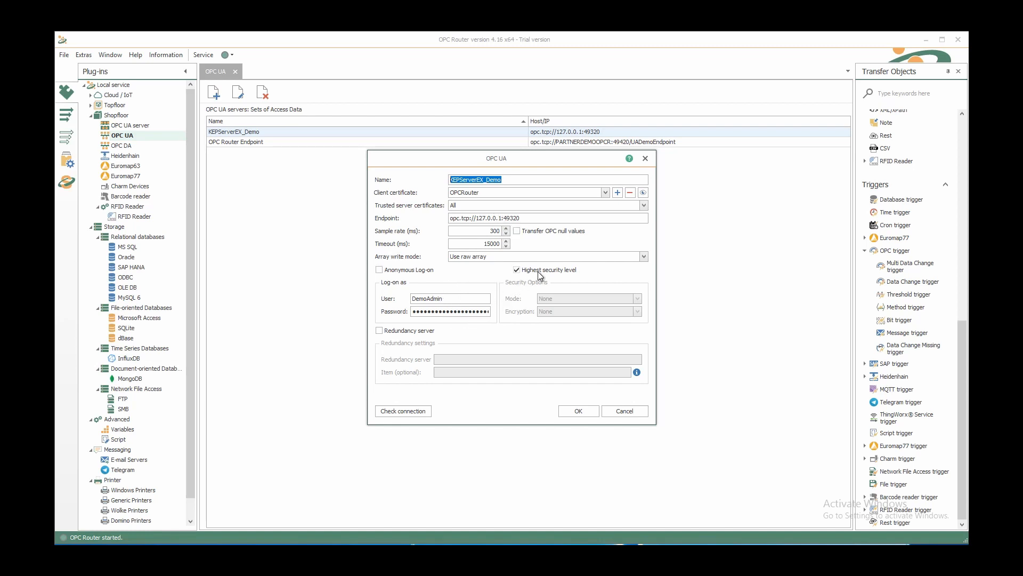
Test the connection of the KEPServerEX_Demo OPC UA access data and close its settings without changes.
{"action": "left_click", "coordinate": [414, 411]}
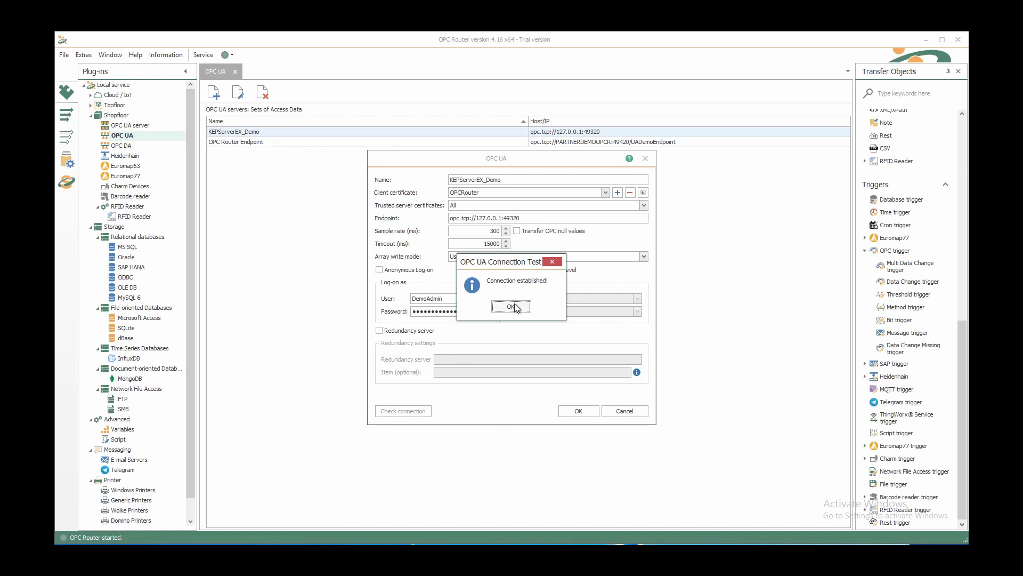
{"action": "left_click", "coordinate": [511, 306]}
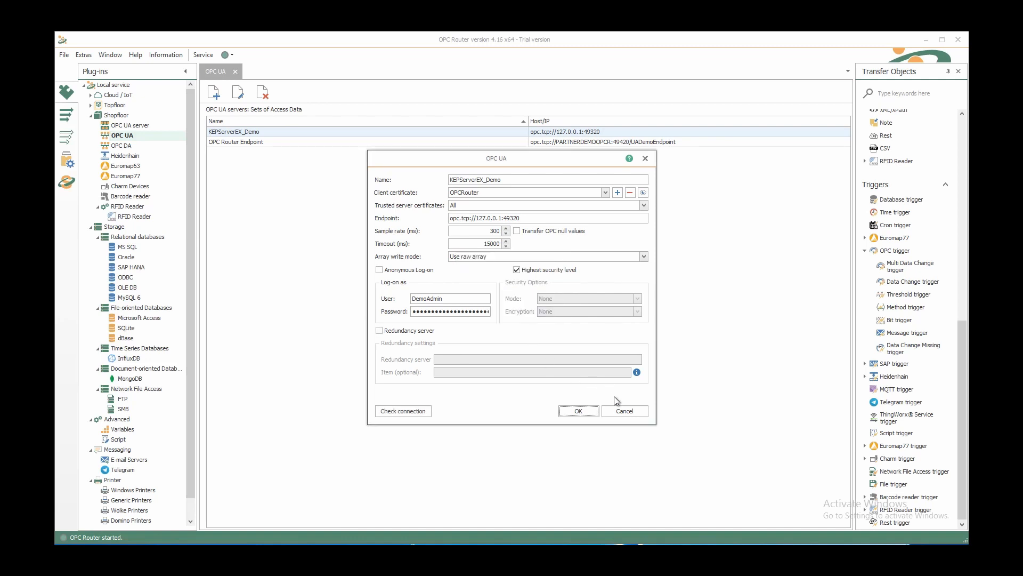
{"action": "left_click", "coordinate": [619, 411]}
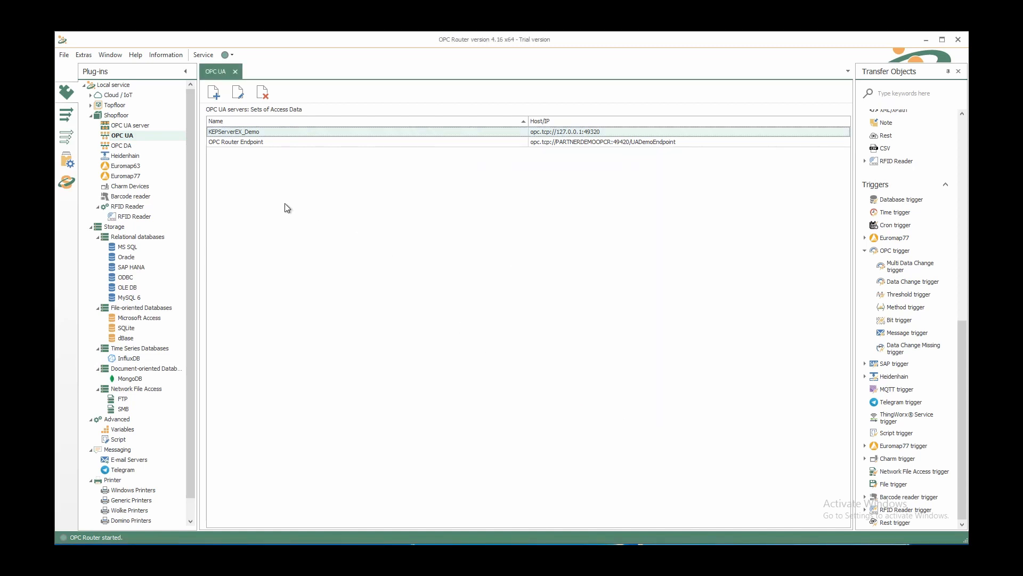
Create a connections folder named csv and add a connection named "opc ua 2 csv" inside it.
{"action": "left_click", "coordinate": [65, 116]}
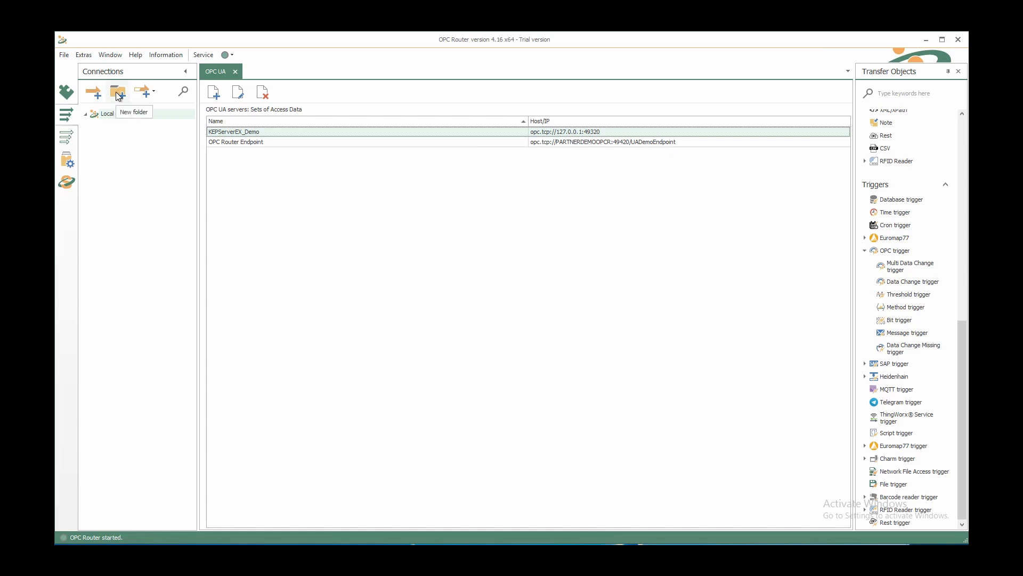
{"action": "left_click", "coordinate": [118, 95]}
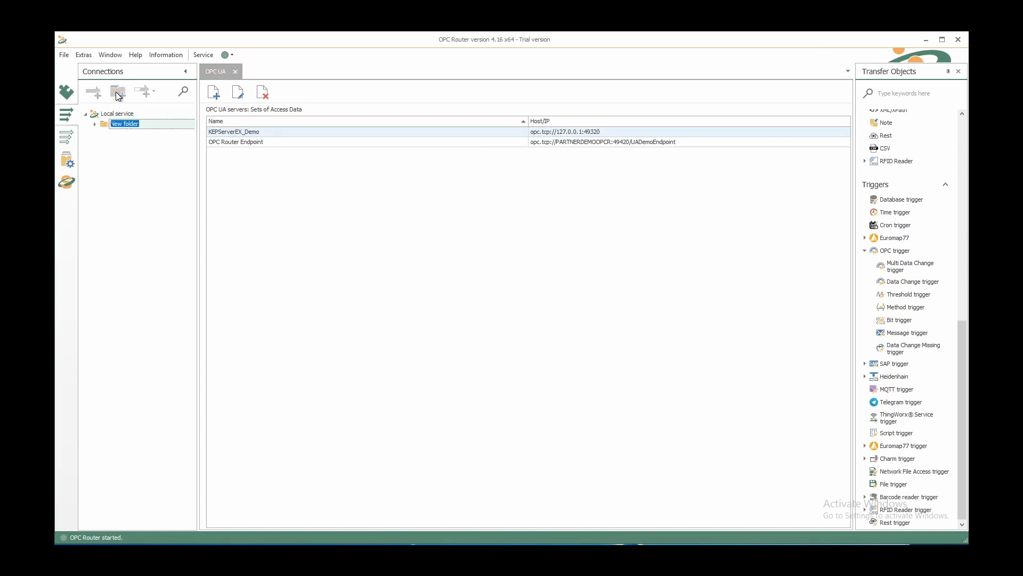
{"action": "type", "text": "csv"}
{"action": "key", "text": "Return"}
{"action": "left_click", "coordinate": [95, 94]}
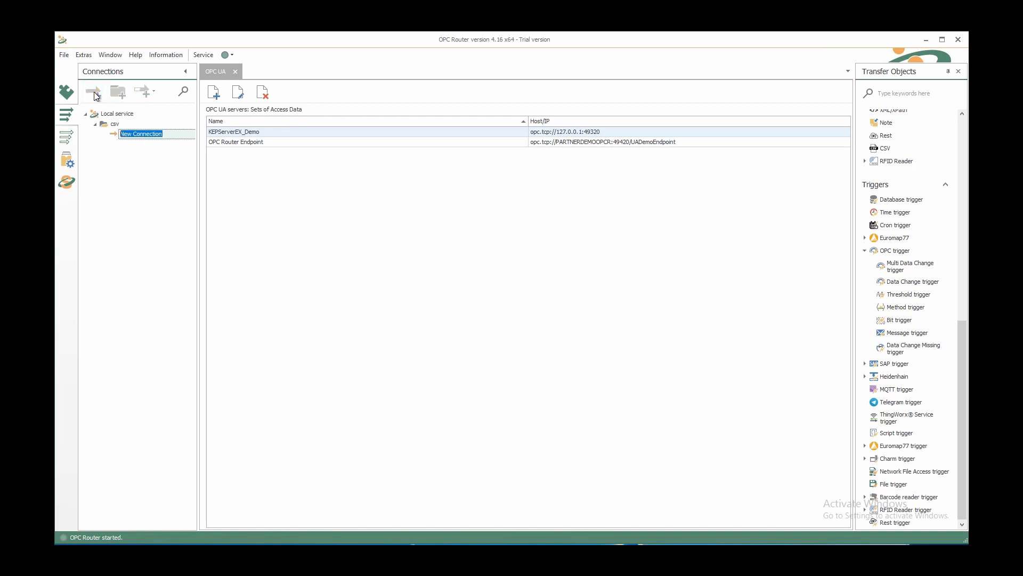
{"action": "type", "text": "opc ua 2 csv"}
{"action": "key", "text": "Return"}
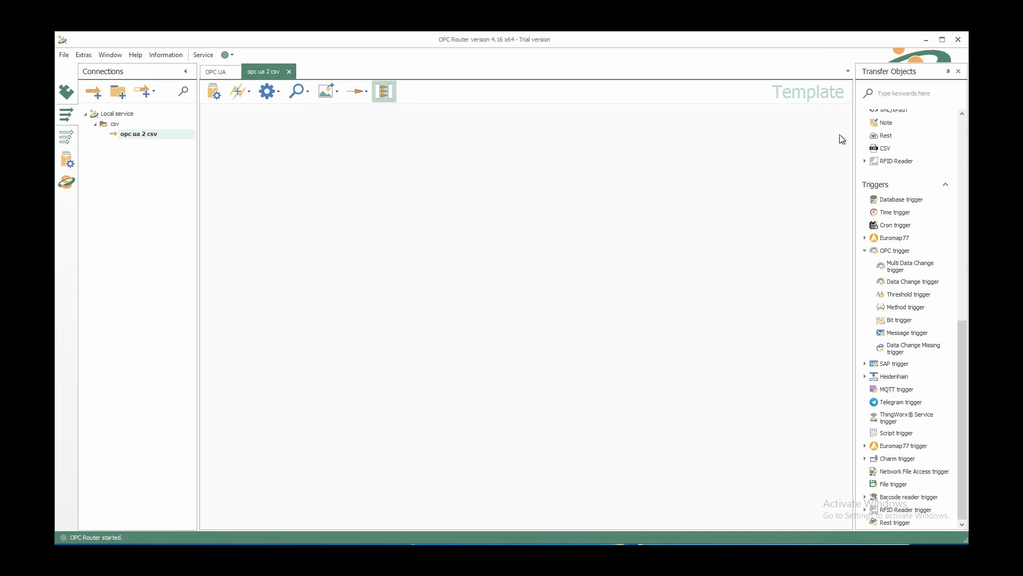
Add an OPC UA/DA transfer object to the connection template and set its OPC access data to KEPServerEX_Demo.
{"action": "left_click", "coordinate": [963, 127]}
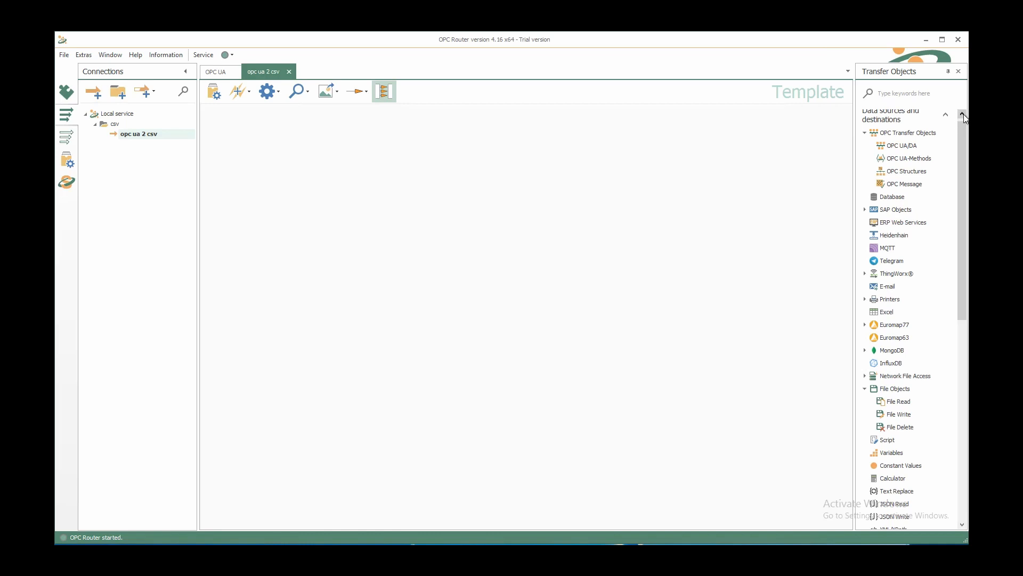
{"action": "left_click", "coordinate": [963, 113]}
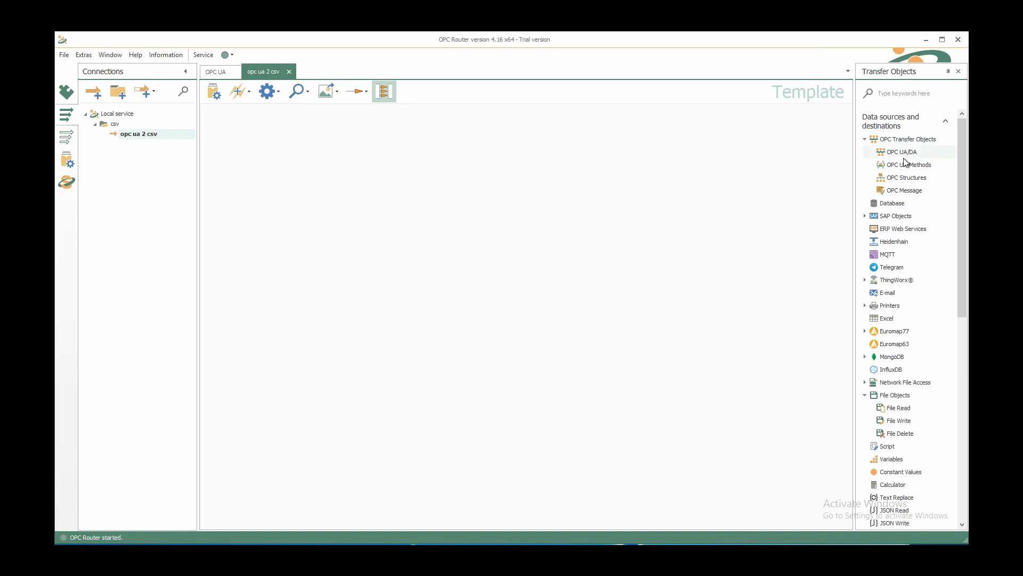
{"action": "left_click_drag", "start_coordinate": [904, 158], "coordinate": [273, 140]}
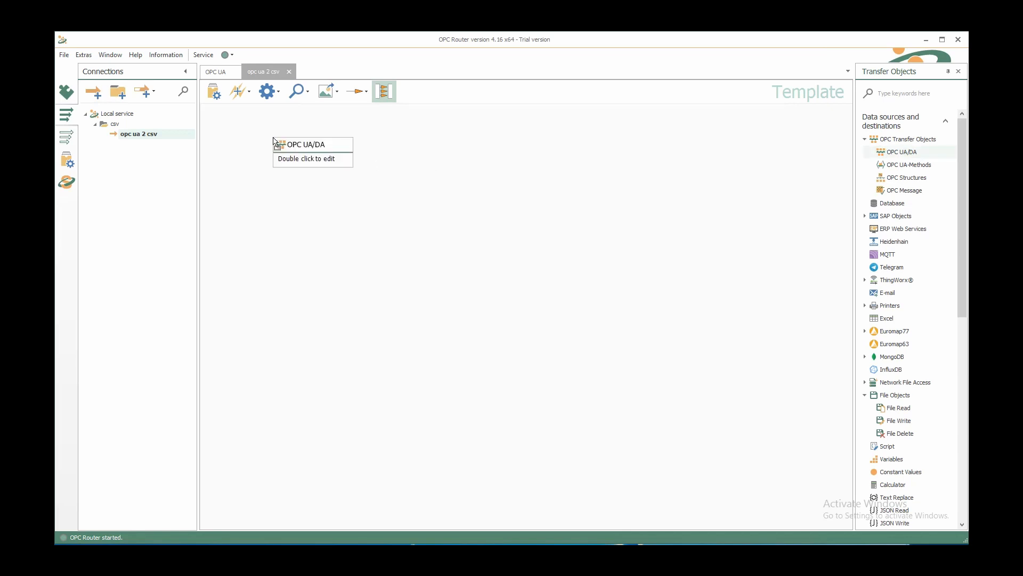
{"action": "double_click", "coordinate": [293, 157]}
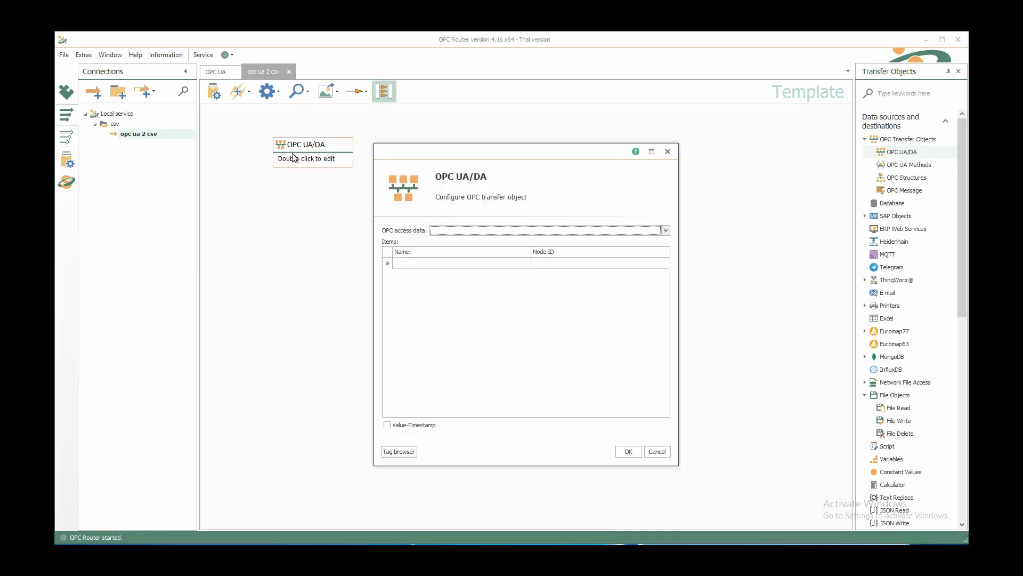
{"action": "left_click", "coordinate": [660, 230]}
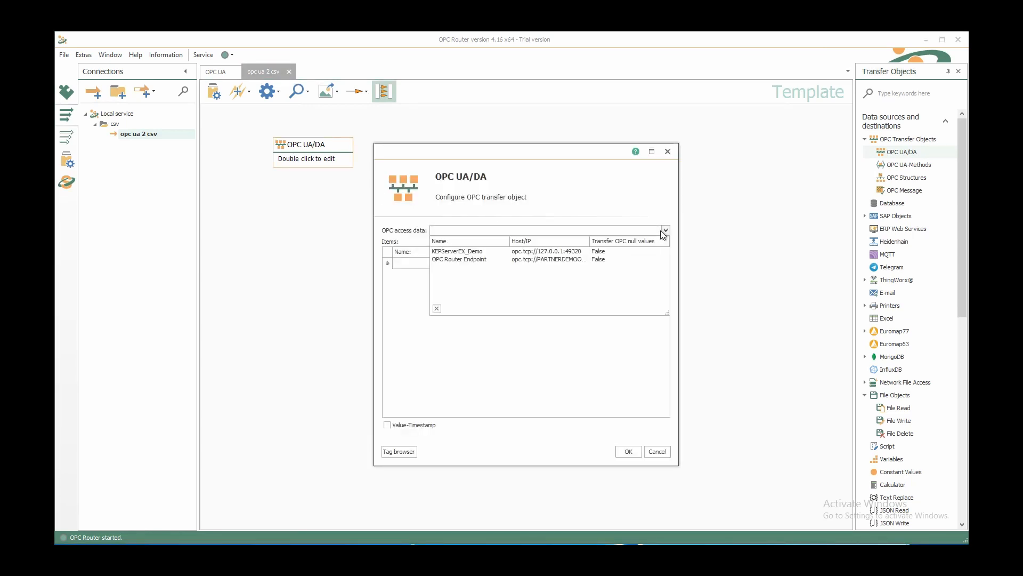
{"action": "left_click", "coordinate": [473, 252]}
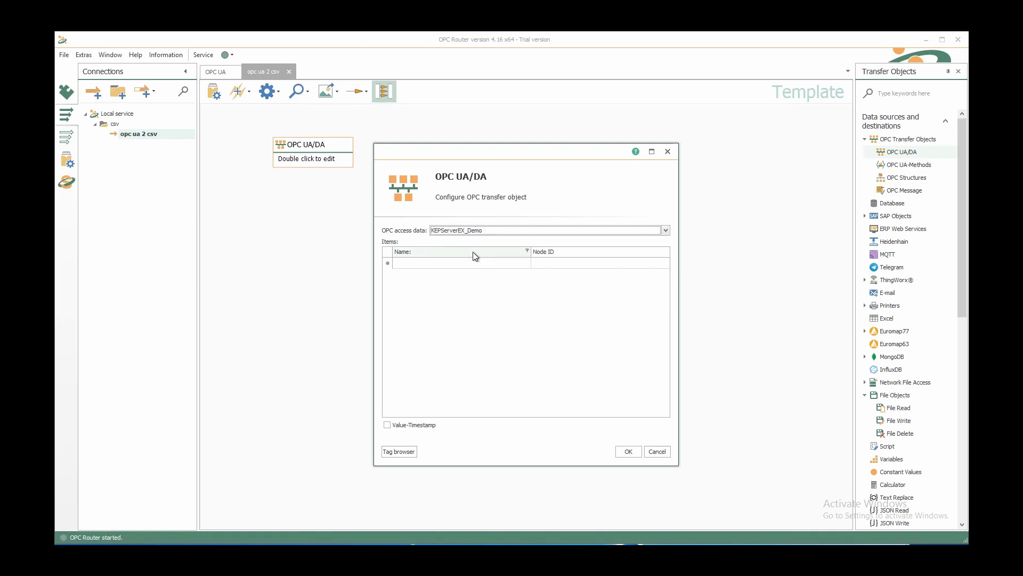
Add the CurrentPressure and CurrentTemperature tags from Machine1's PLC ProcessValues to the OPC UA/DA object and confirm its configuration.
{"action": "left_click", "coordinate": [402, 452]}
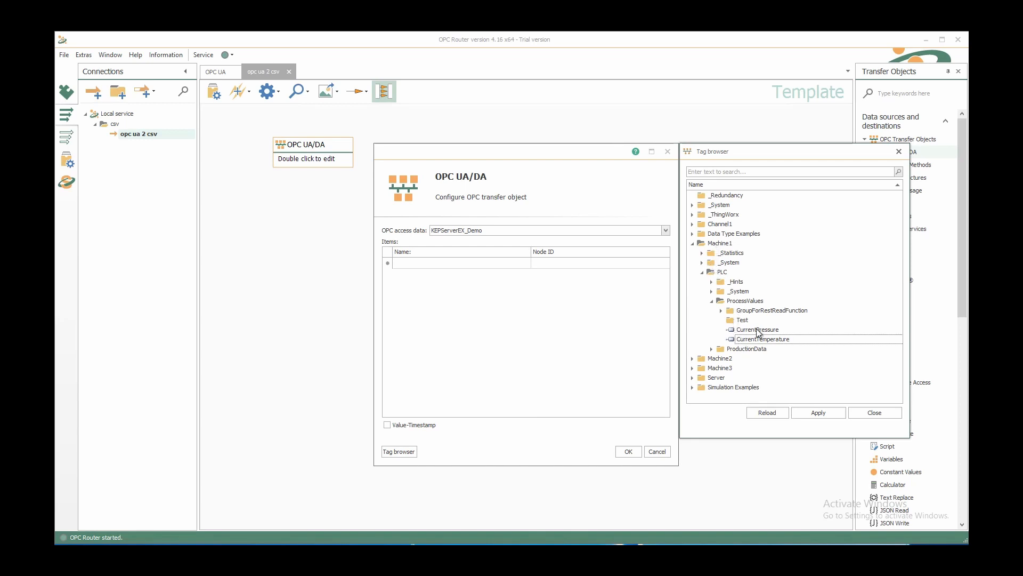
{"action": "double_click", "coordinate": [759, 330]}
{"action": "double_click", "coordinate": [760, 339]}
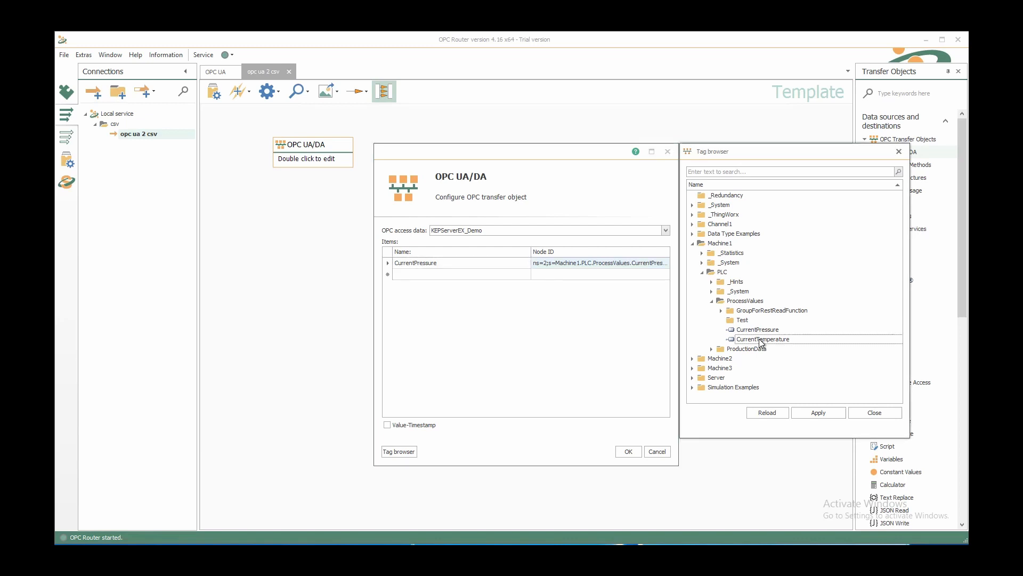
{"action": "left_click", "coordinate": [627, 452]}
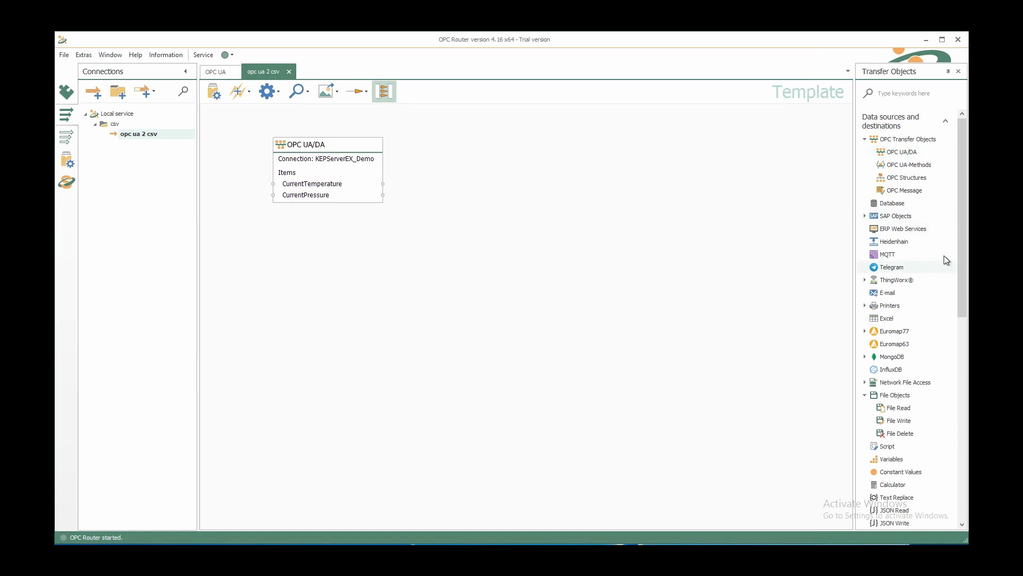
Find the CSV transfer object and place it in the template beside the OPC UA/DA object.
{"action": "left_click", "coordinate": [912, 93]}
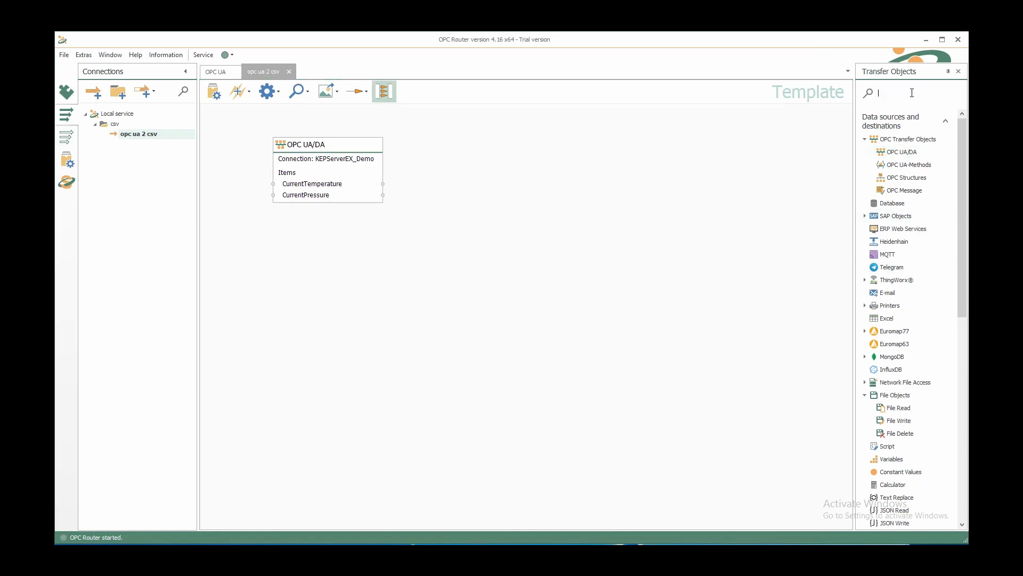
{"action": "type", "text": "csv"}
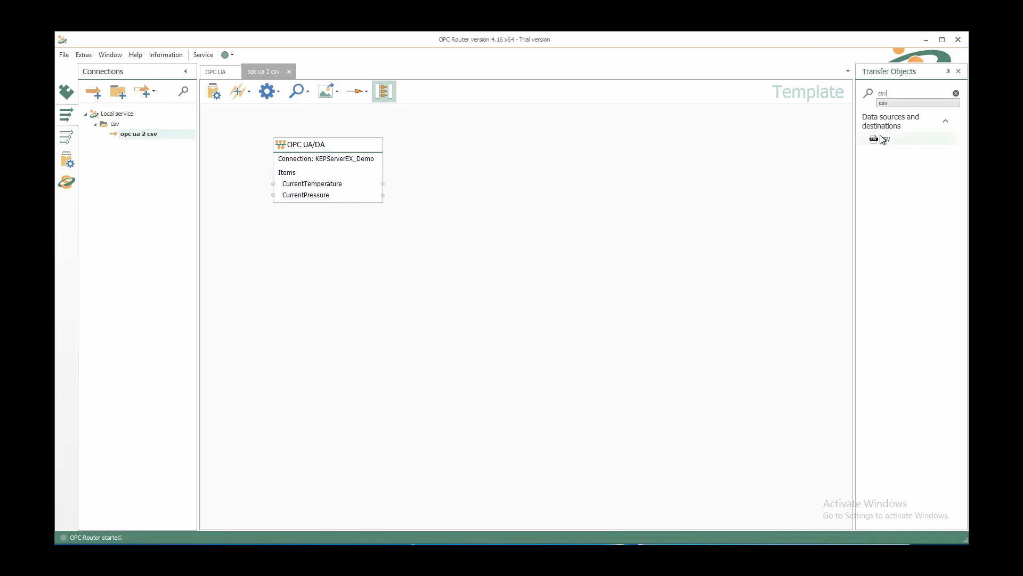
{"action": "left_click_drag", "start_coordinate": [870, 138], "coordinate": [500, 145]}
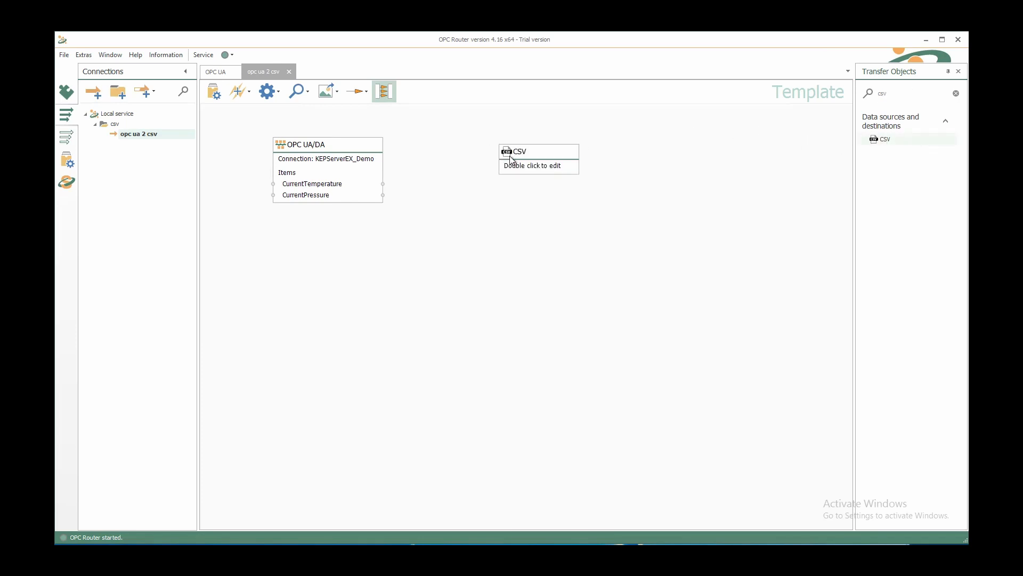
Configure the CSV document with no header and a period as the decimal character.
{"action": "double_click", "coordinate": [512, 158]}
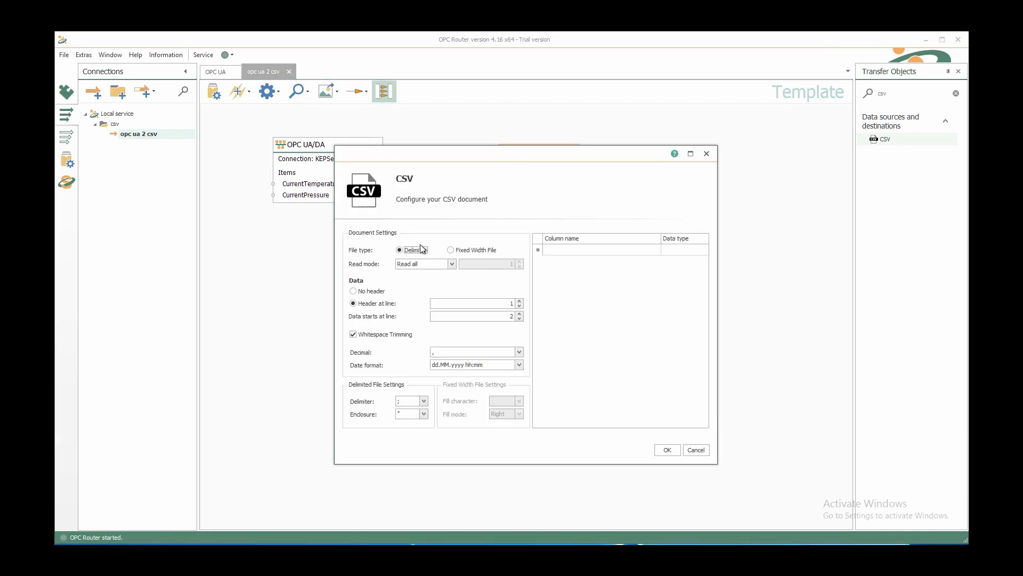
{"action": "left_click", "coordinate": [376, 292]}
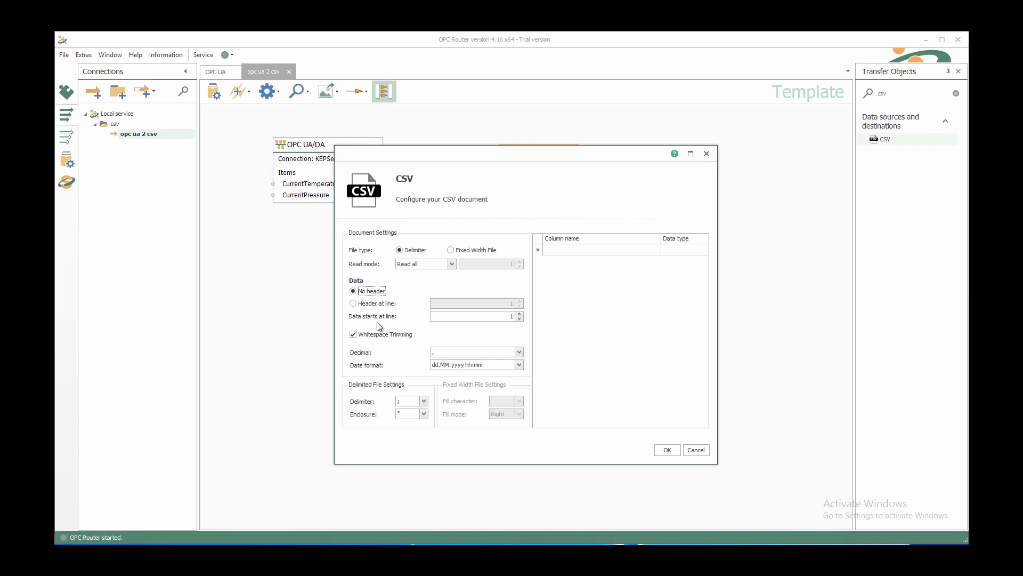
{"action": "left_click", "coordinate": [520, 352]}
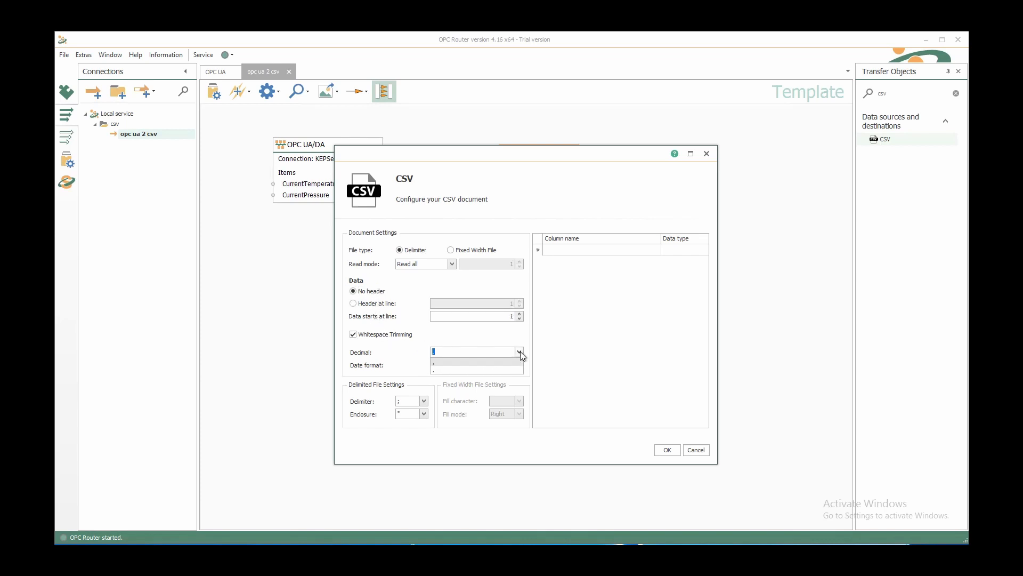
{"action": "left_click", "coordinate": [469, 372]}
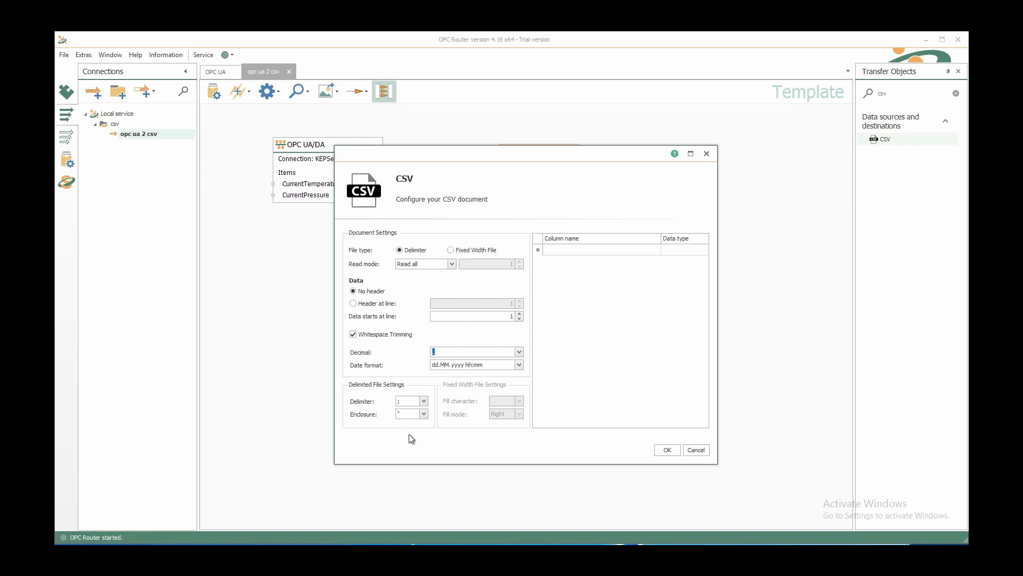
Define the CSV columns Temperature, Pressure and Timestamp, and confirm the CSV configuration.
{"action": "left_click", "coordinate": [612, 250]}
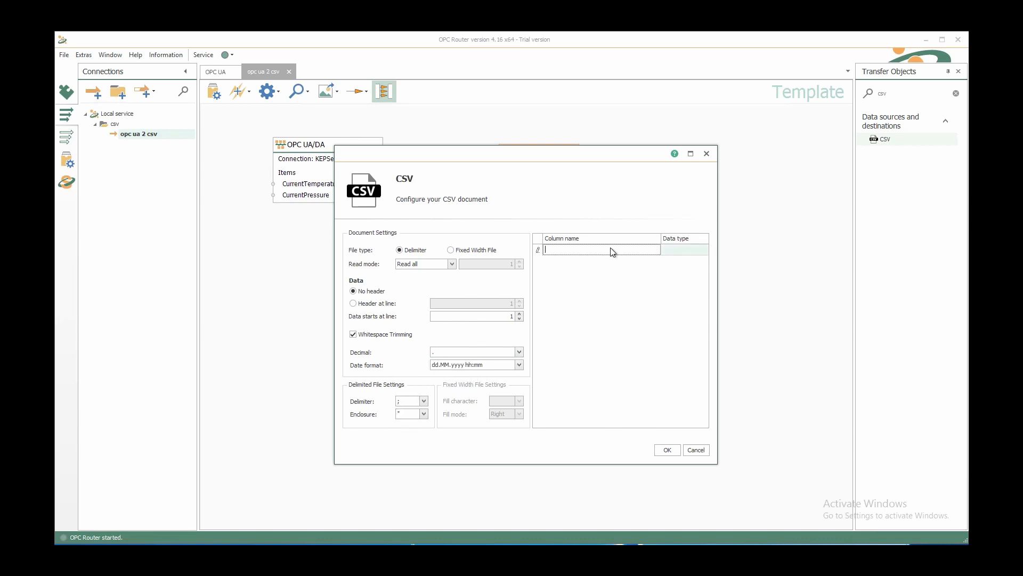
{"action": "type", "text": "Temperature"}
{"action": "key", "text": "Return"}
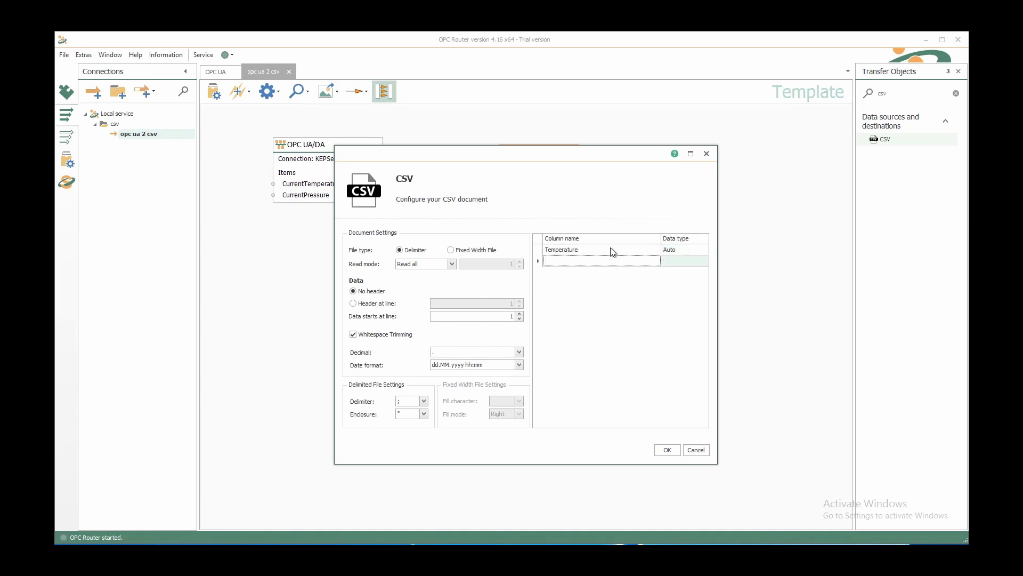
{"action": "type", "text": "Pressure"}
{"action": "key", "text": "Return"}
{"action": "type", "text": "Timestamp"}
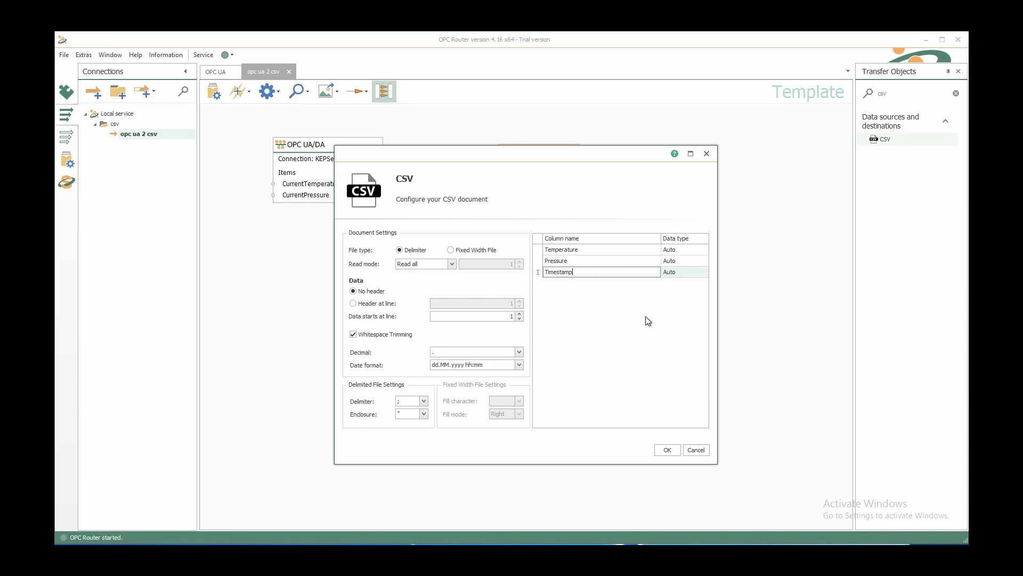
{"action": "left_click", "coordinate": [666, 451]}
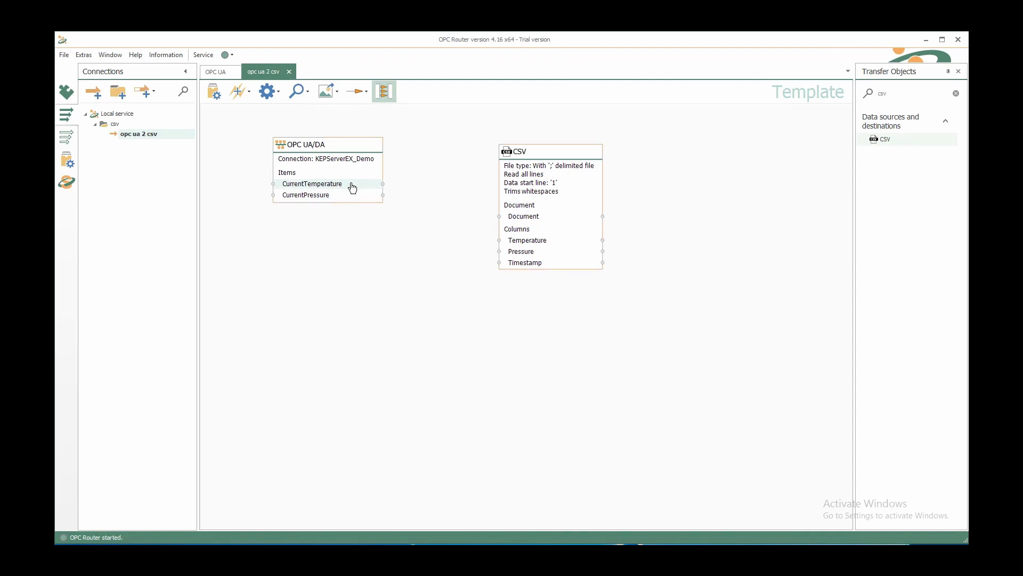
Link CurrentTemperature to the CSV Temperature column and CurrentPressure to the Pressure column.
{"action": "left_click_drag", "start_coordinate": [352, 188], "coordinate": [542, 244]}
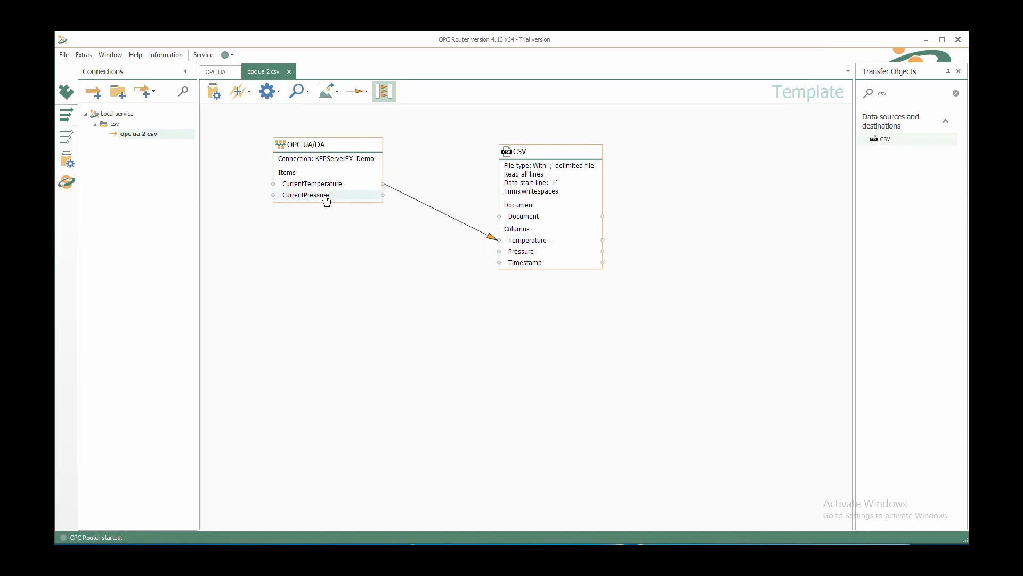
{"action": "left_click_drag", "start_coordinate": [326, 201], "coordinate": [526, 257]}
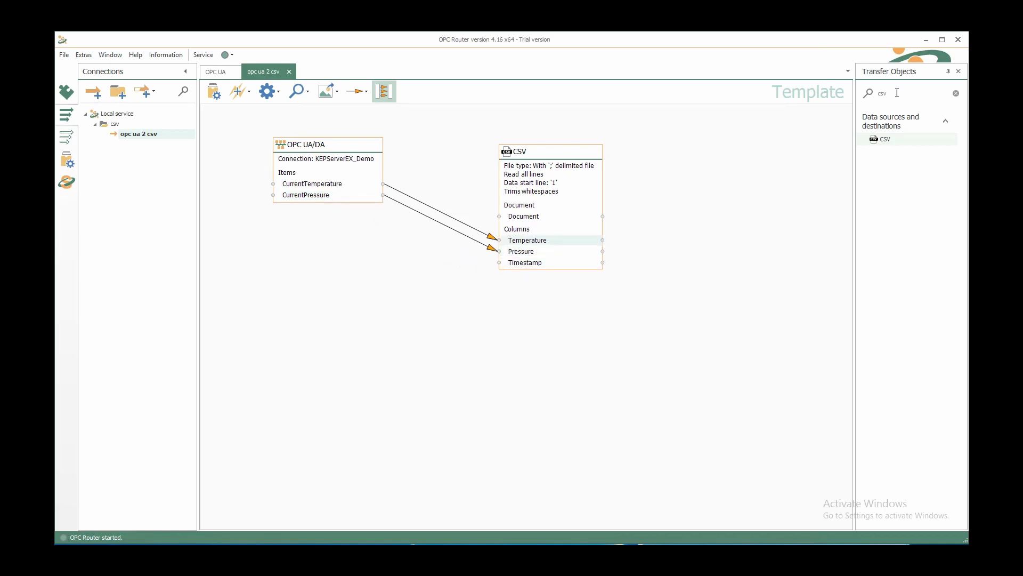
Add a Variables transfer object below the OPC UA/DA object and assign it the SystemTimeUTC variable.
{"action": "left_click", "coordinate": [956, 93]}
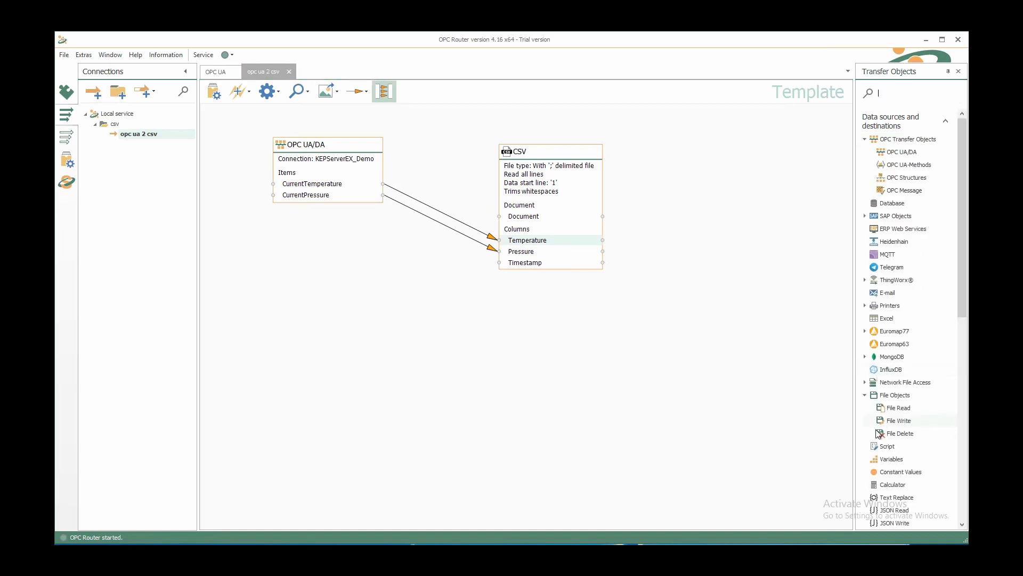
{"action": "left_click_drag", "start_coordinate": [886, 459], "coordinate": [273, 220]}
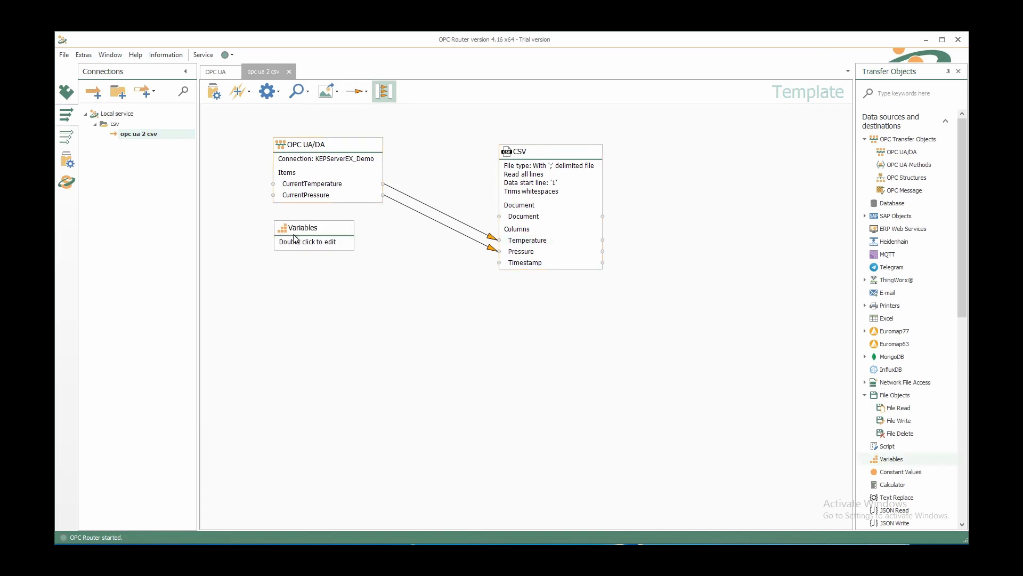
{"action": "double_click", "coordinate": [294, 236]}
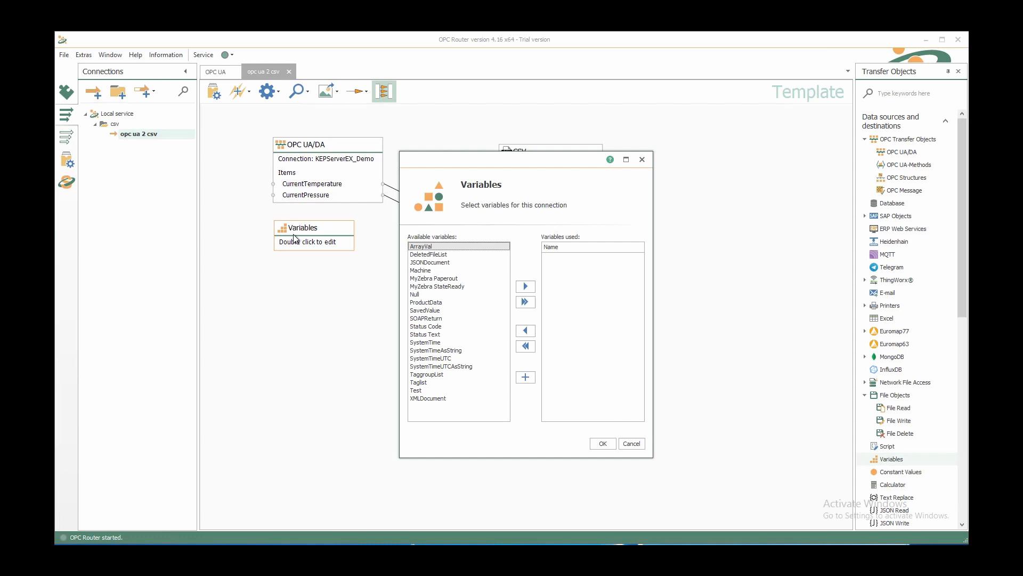
{"action": "left_click", "coordinate": [433, 359]}
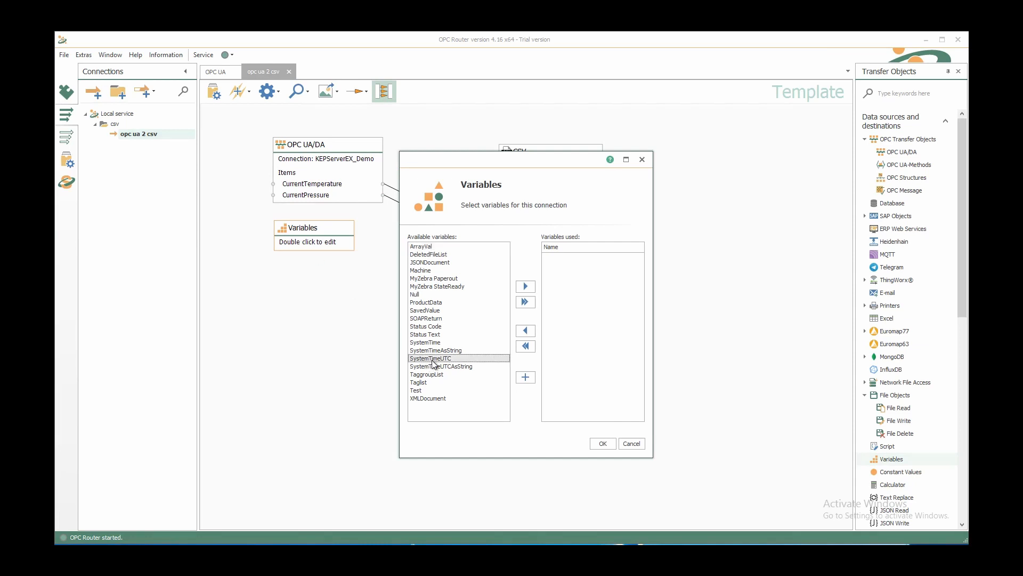
{"action": "left_click", "coordinate": [530, 284]}
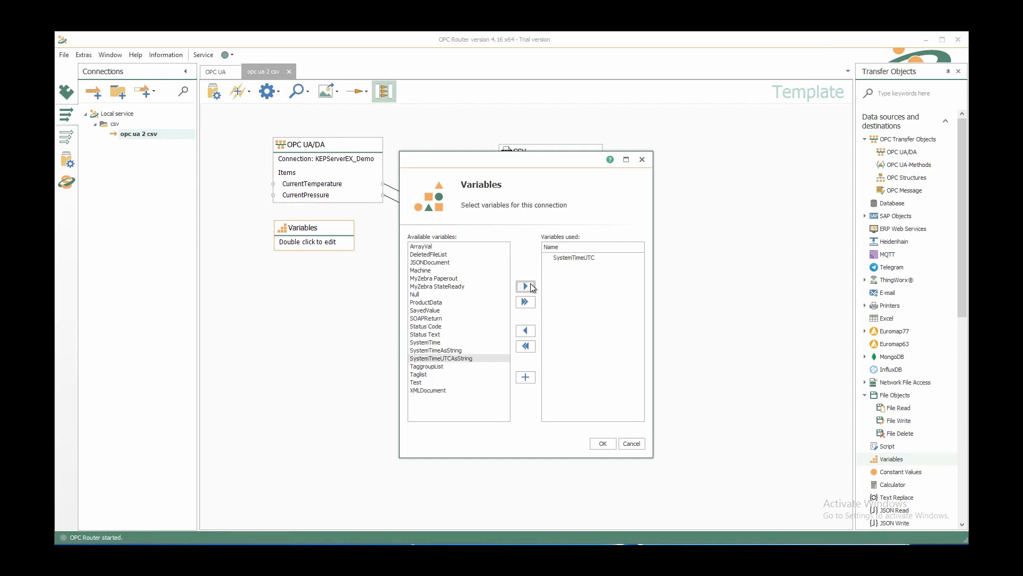
{"action": "left_click", "coordinate": [602, 443]}
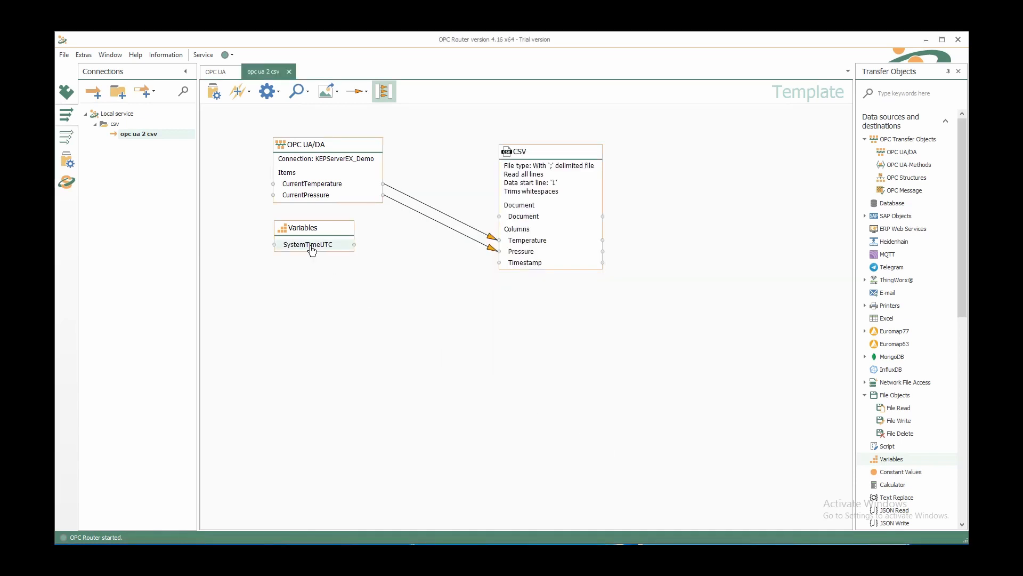
Link SystemTimeUTC to the CSV Timestamp column and move the CSV object slightly higher on the canvas.
{"action": "left_click_drag", "start_coordinate": [311, 249], "coordinate": [516, 264]}
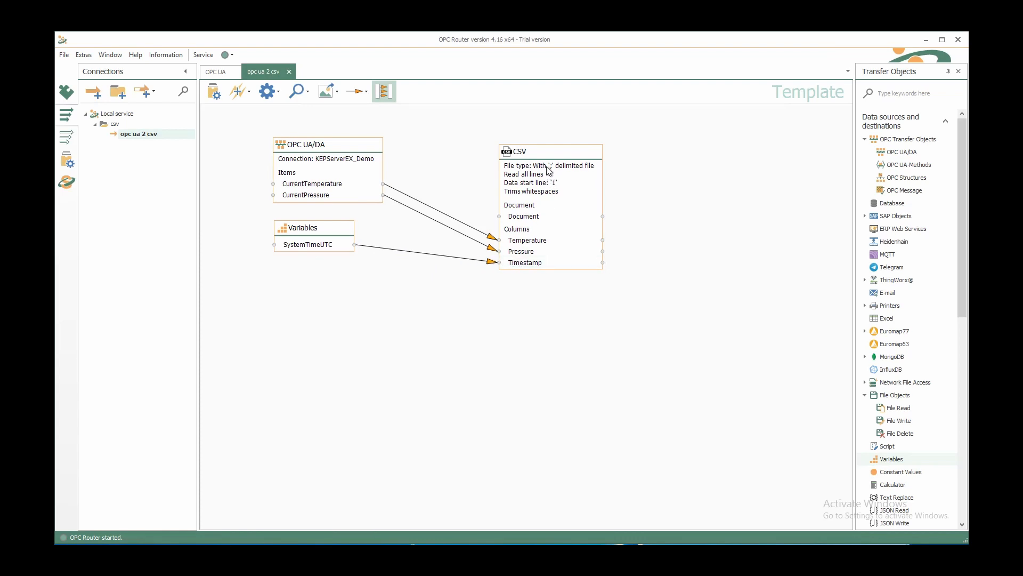
{"action": "left_click_drag", "start_coordinate": [545, 156], "coordinate": [533, 131]}
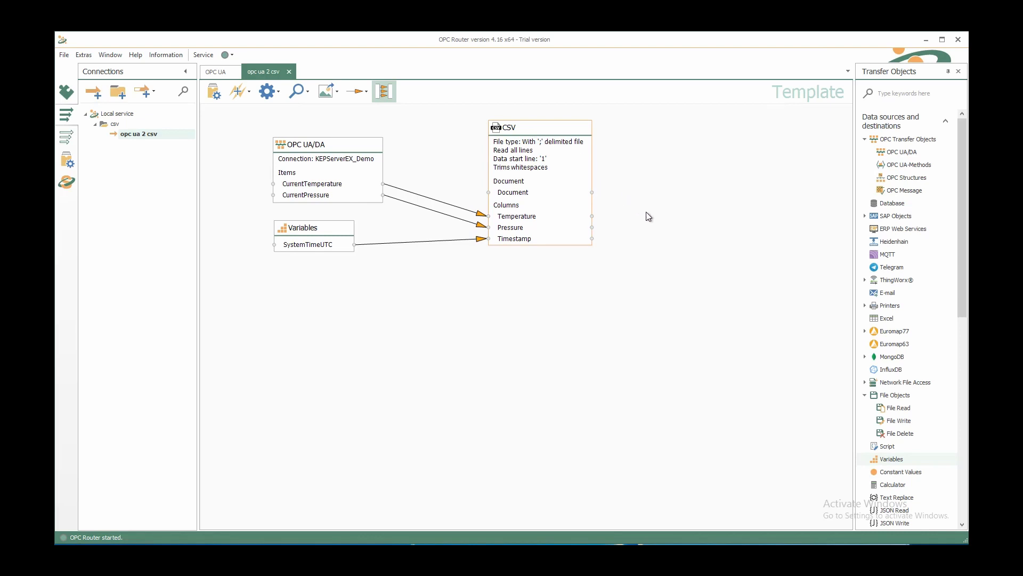
Add a File Write transfer object beside the CSV object and set its static output path to C:\Test\csv_demo.
{"action": "left_click", "coordinate": [908, 398]}
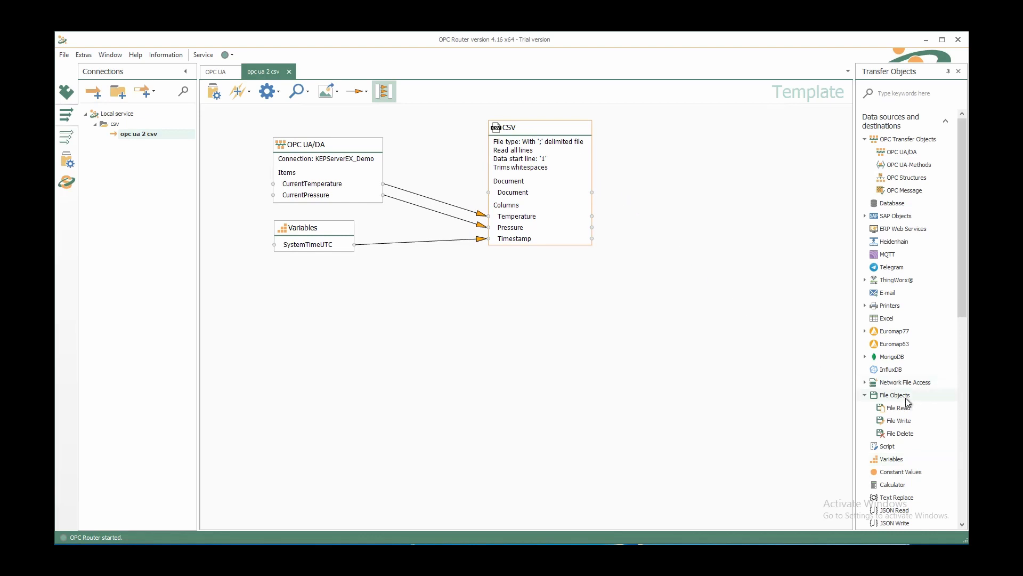
{"action": "left_click_drag", "start_coordinate": [900, 421], "coordinate": [733, 158]}
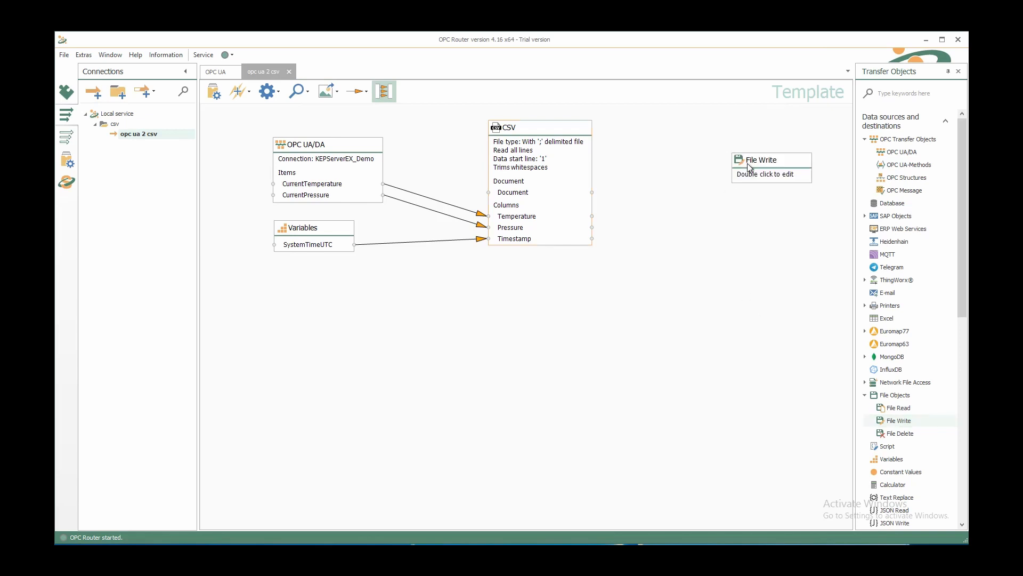
{"action": "double_click", "coordinate": [750, 168]}
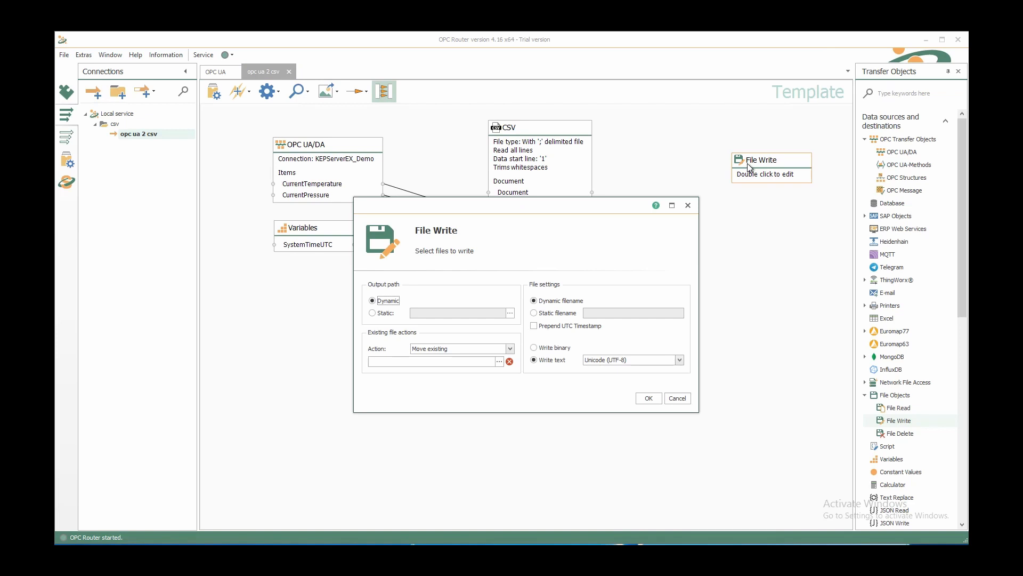
{"action": "left_click", "coordinate": [383, 315]}
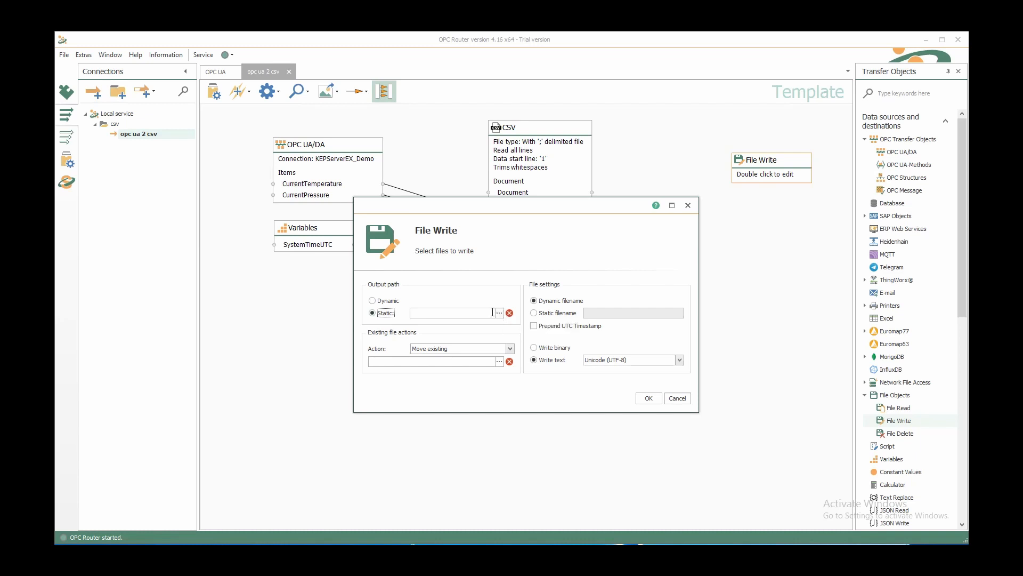
{"action": "left_click", "coordinate": [499, 313]}
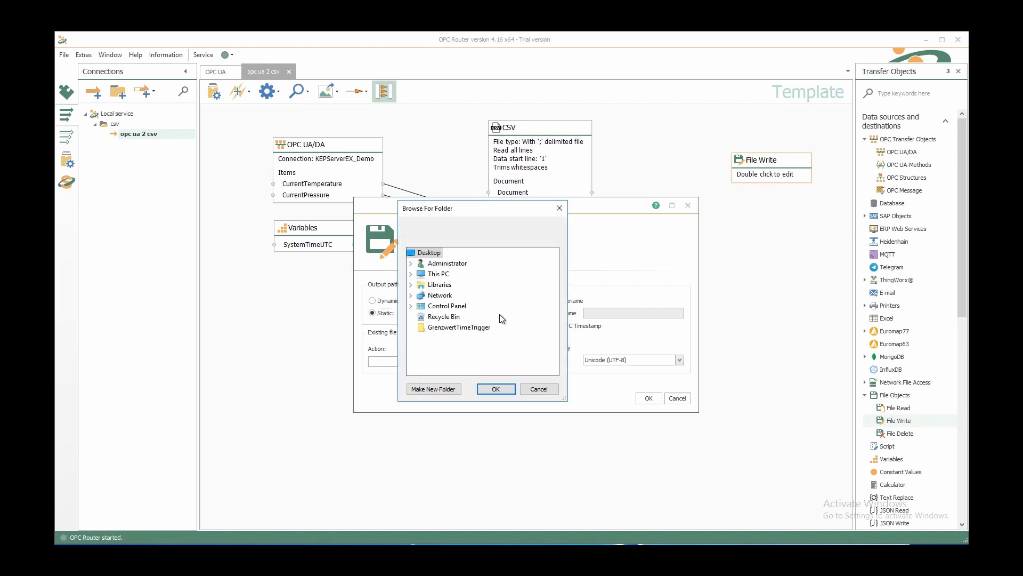
{"action": "left_click", "coordinate": [411, 275]}
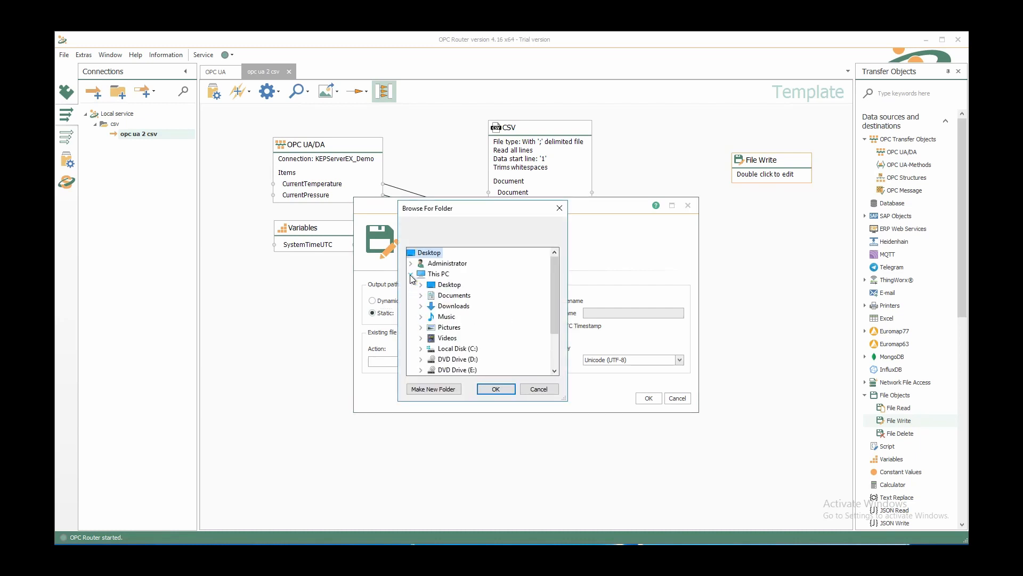
{"action": "double_click", "coordinate": [454, 350]}
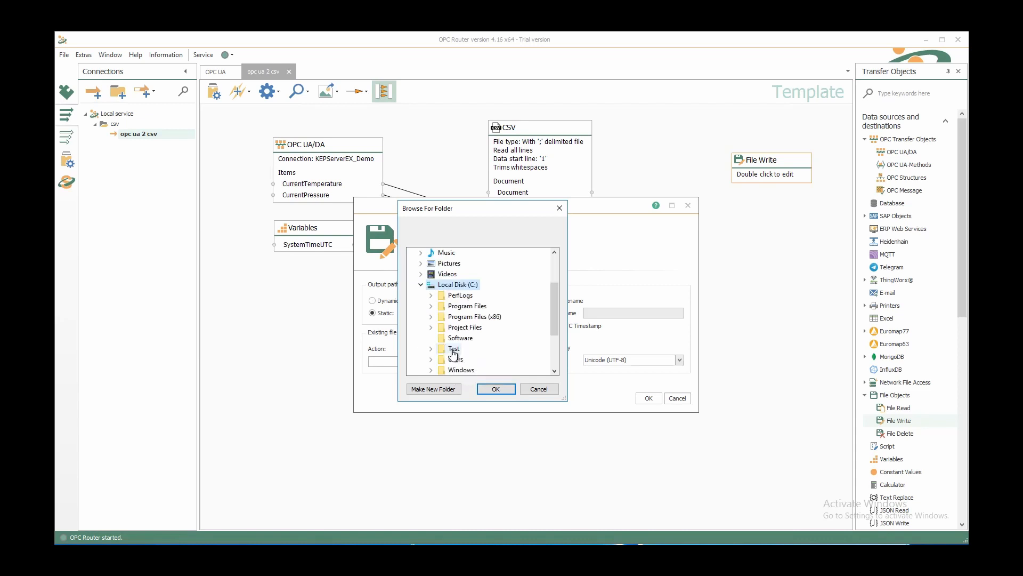
{"action": "double_click", "coordinate": [453, 351]}
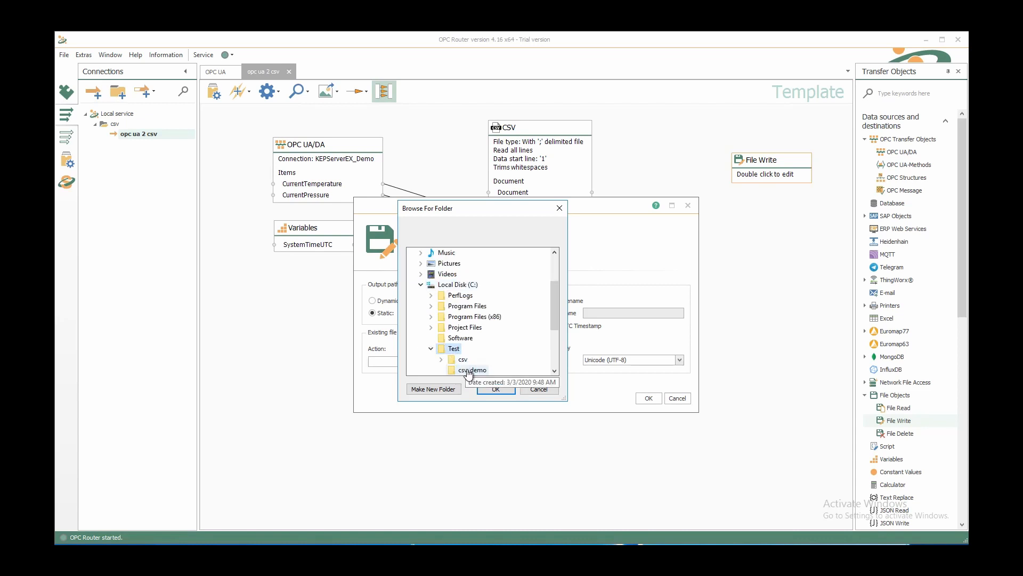
{"action": "left_click", "coordinate": [472, 370]}
{"action": "left_click", "coordinate": [496, 389]}
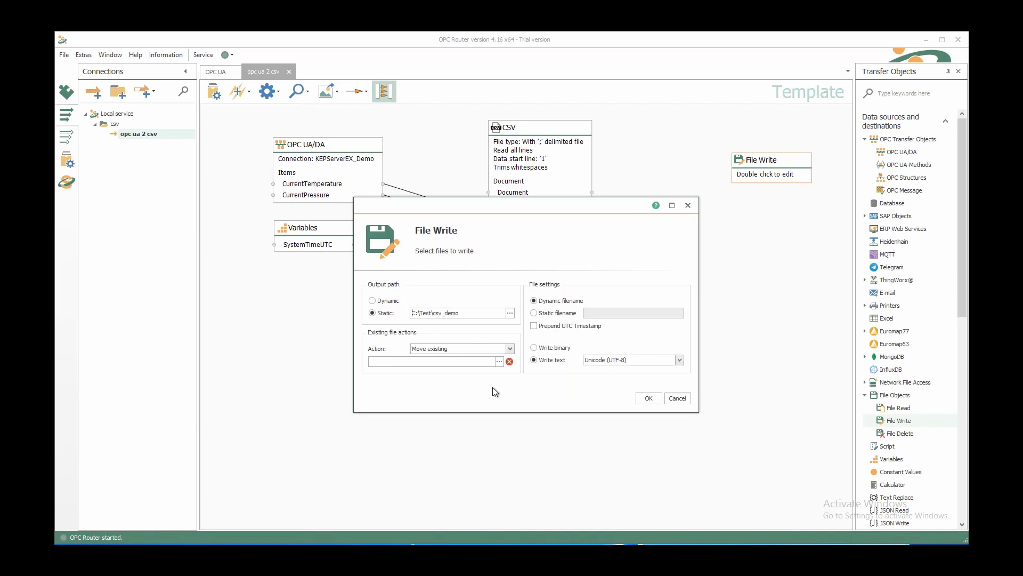
Set the static filename to ProcessValues_Machine1.csv, choose Append for existing files, and confirm the File Write settings.
{"action": "left_click", "coordinate": [558, 312]}
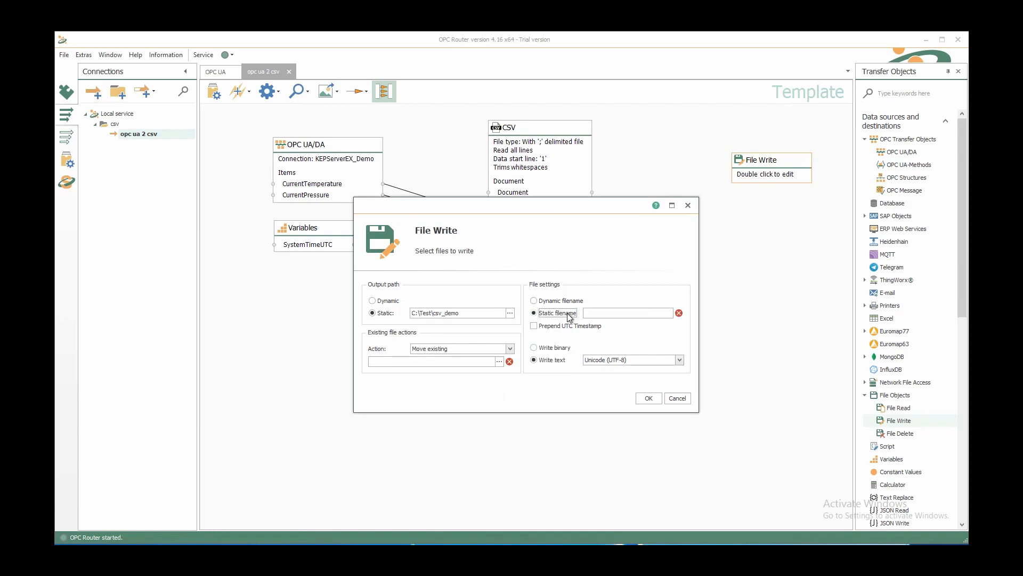
{"action": "left_click", "coordinate": [605, 313]}
{"action": "type", "text": "ProcessValues_Machine1.csv"}
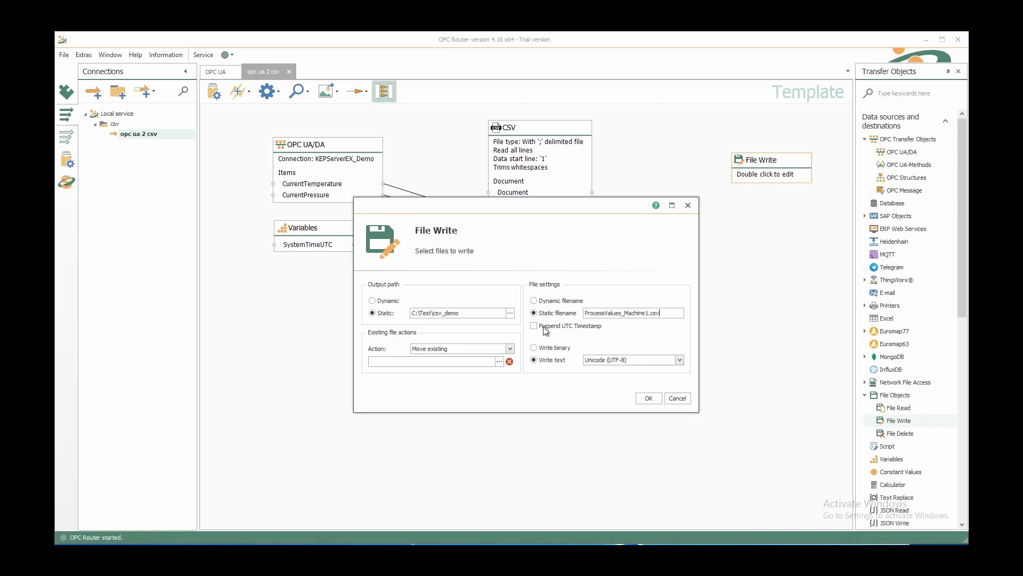
{"action": "left_click", "coordinate": [510, 349]}
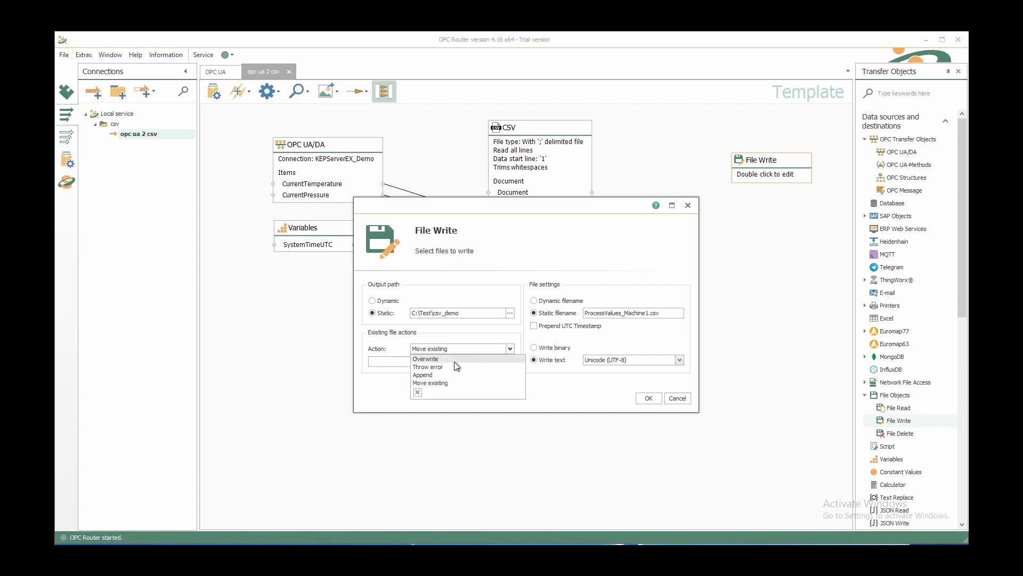
{"action": "left_click", "coordinate": [443, 374]}
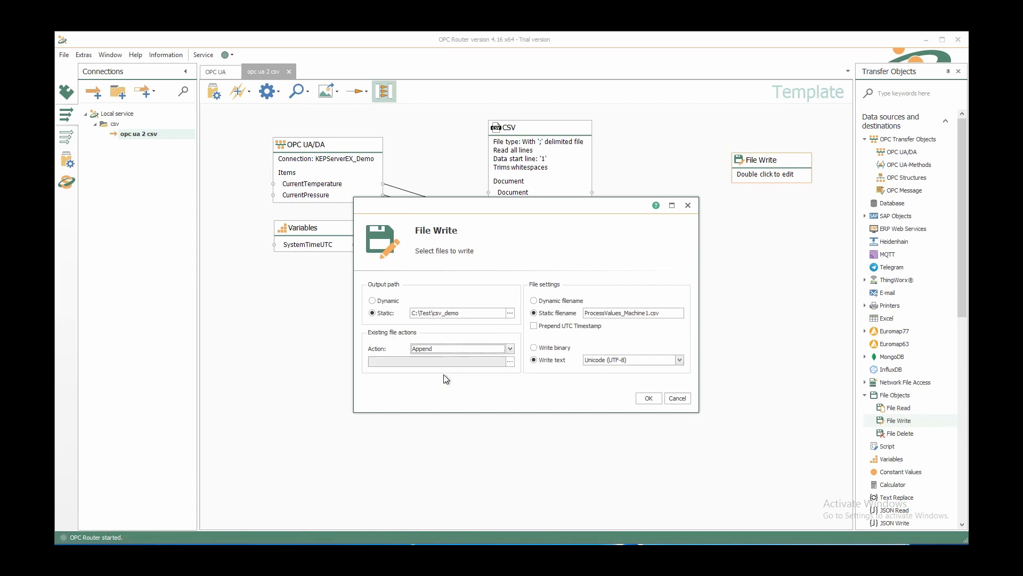
{"action": "left_click", "coordinate": [649, 399]}
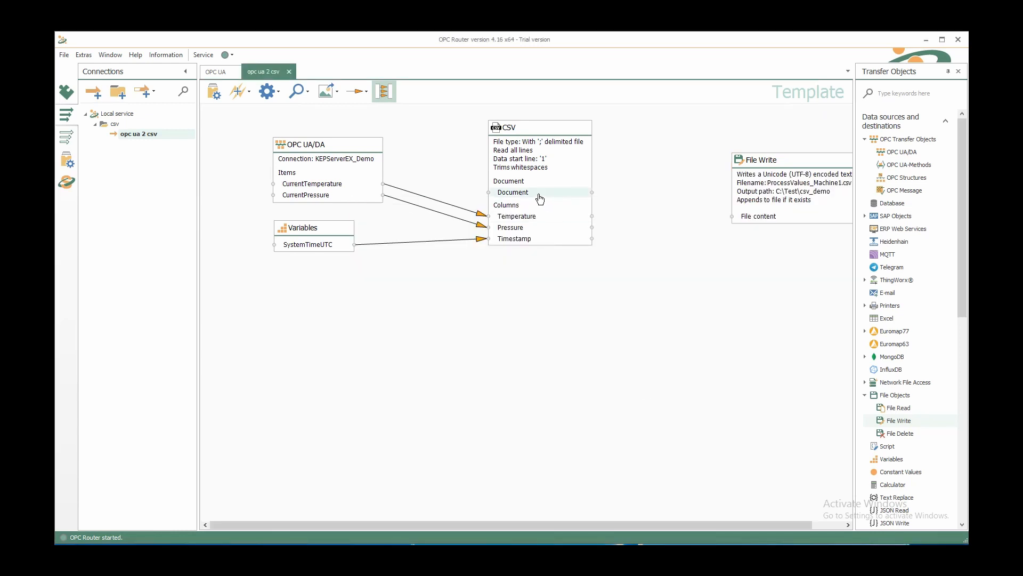
Link the CSV Document to the File Write object's File content and move File Write closer to the CSV object.
{"action": "left_click_drag", "start_coordinate": [540, 199], "coordinate": [735, 216]}
{"action": "left_click_drag", "start_coordinate": [761, 166], "coordinate": [726, 144]}
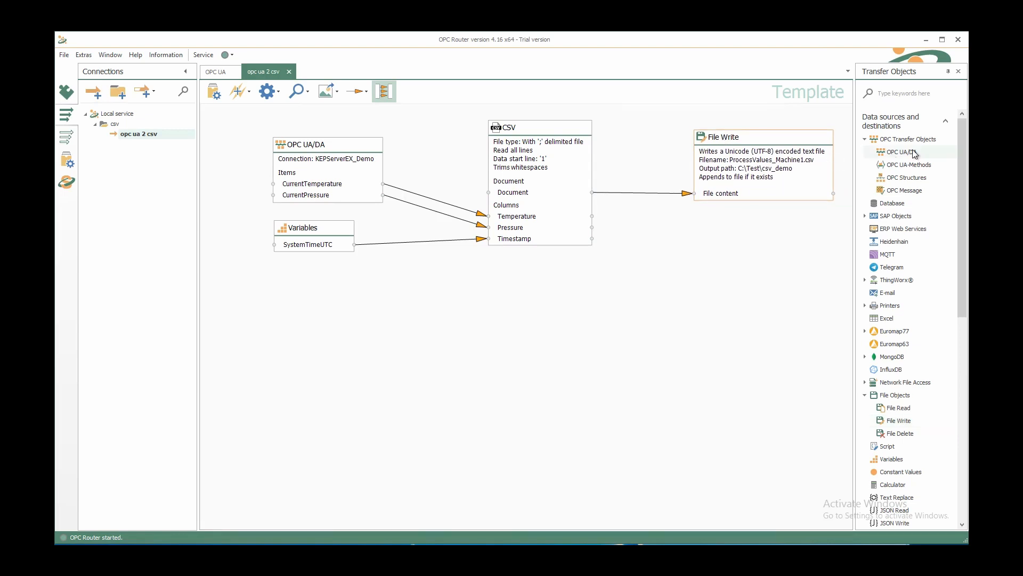
Add an OPC Data Change trigger below the Variables object, using KEPServerEX_Demo and Machine1's CurrentPressure as trigger item.
{"action": "left_click_drag", "start_coordinate": [961, 152], "coordinate": [963, 326]}
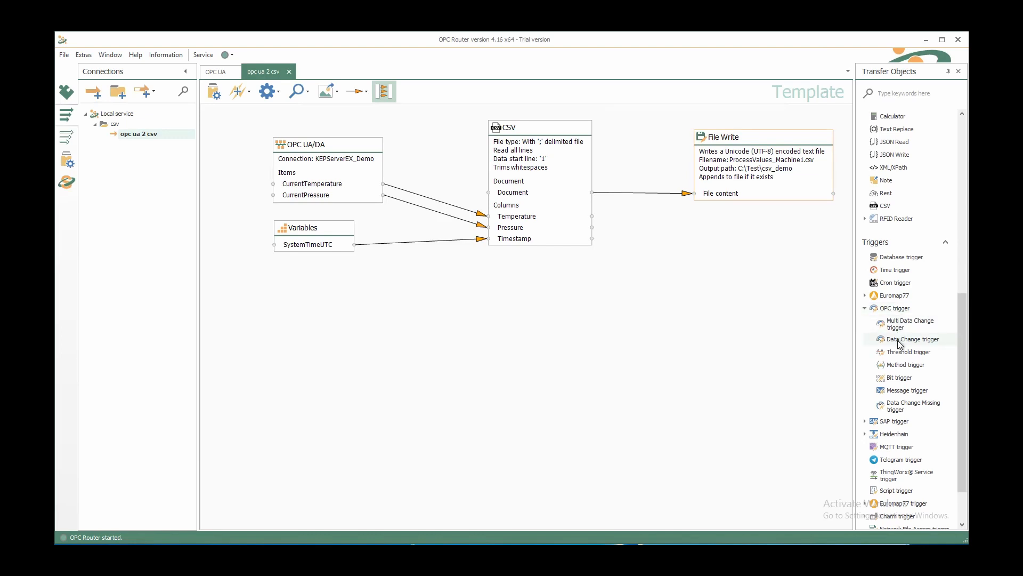
{"action": "left_click_drag", "start_coordinate": [901, 339], "coordinate": [299, 304]}
{"action": "double_click", "coordinate": [312, 308]}
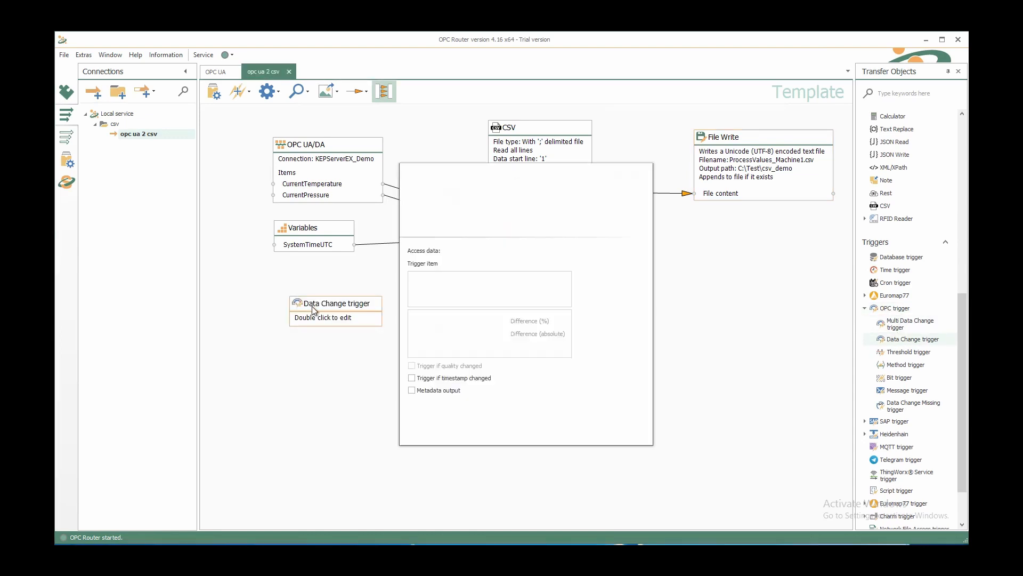
{"action": "left_click", "coordinate": [640, 250]}
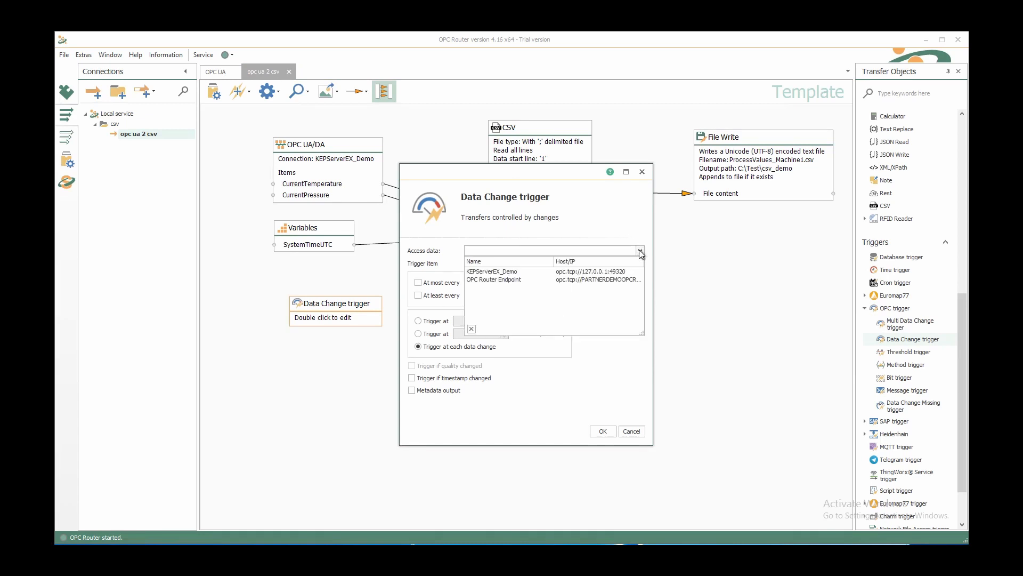
{"action": "left_click", "coordinate": [522, 273]}
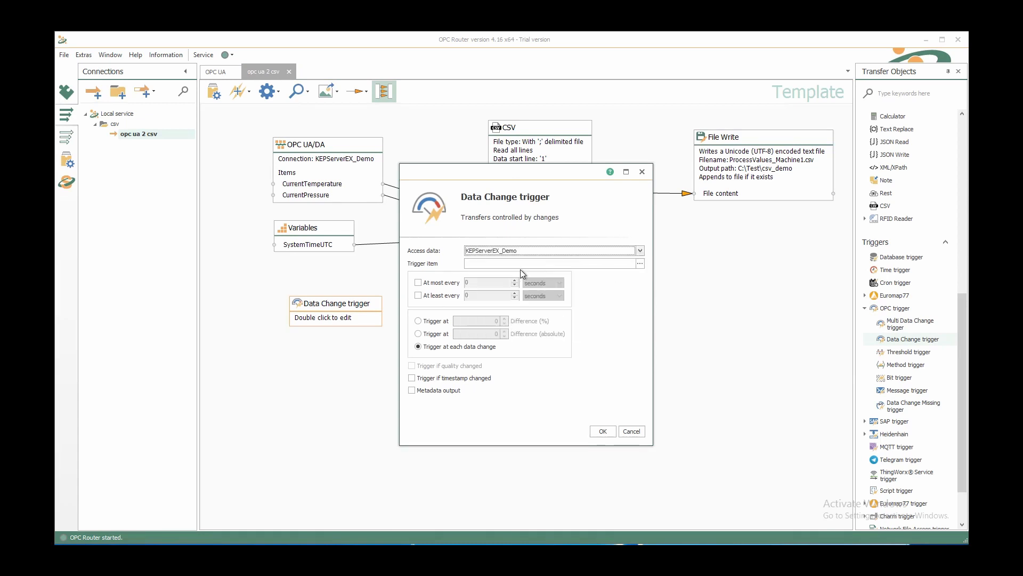
{"action": "left_click", "coordinate": [640, 263]}
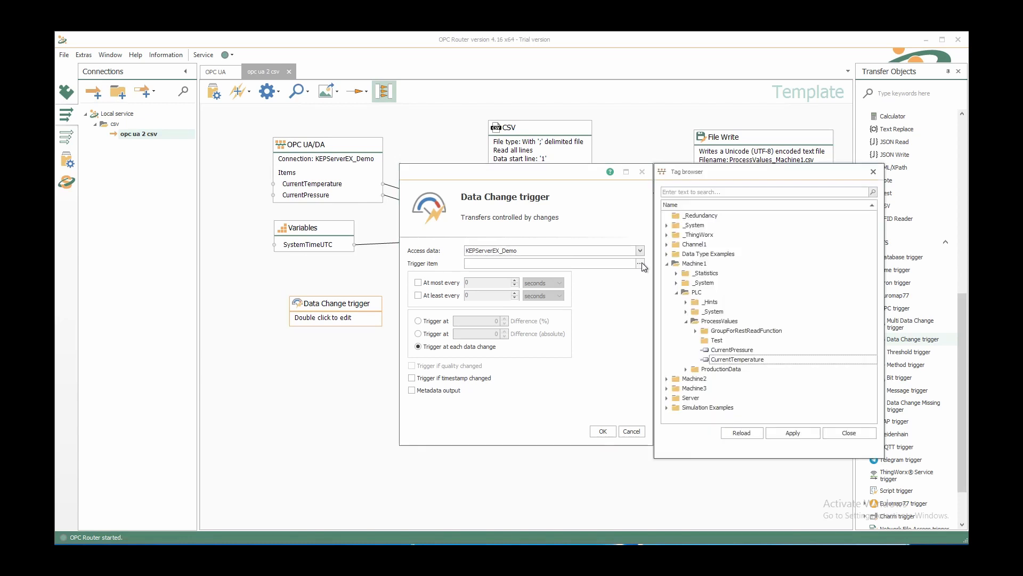
{"action": "double_click", "coordinate": [731, 350]}
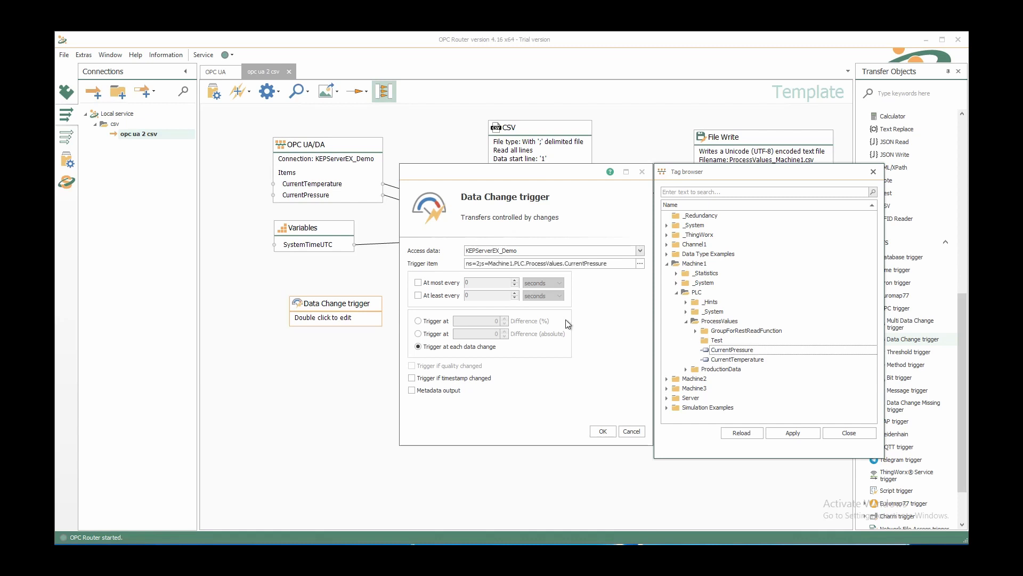
Set the pressure trigger to fire at an absolute difference of 0.1 and confirm its configuration.
{"action": "left_click", "coordinate": [433, 334]}
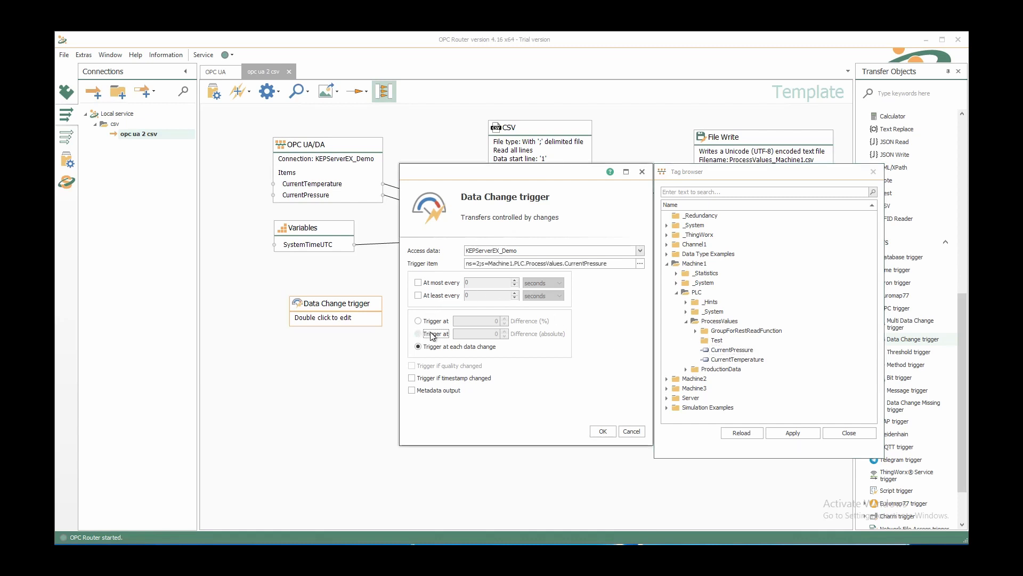
{"action": "double_click", "coordinate": [492, 334]}
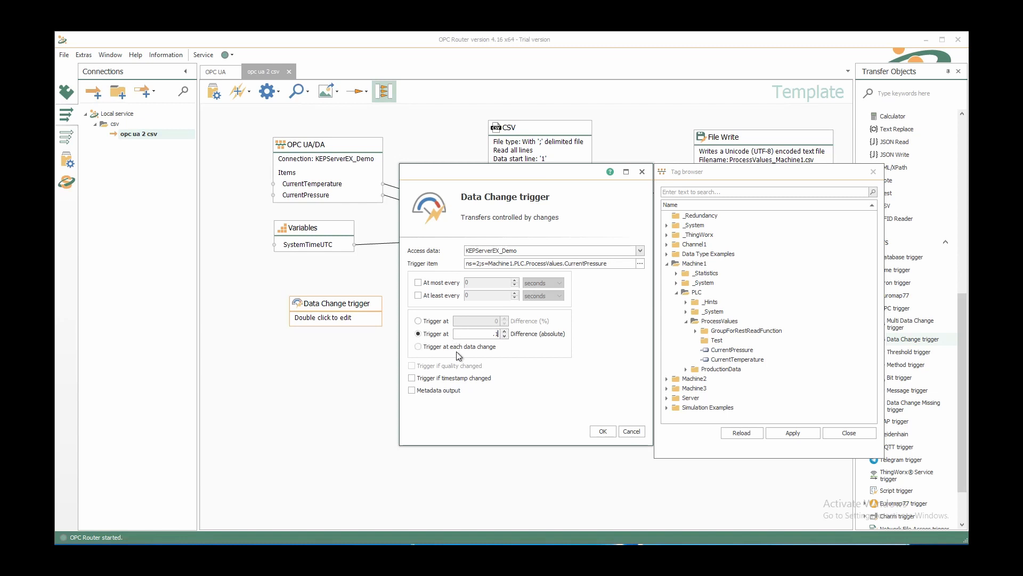
{"action": "left_click", "coordinate": [603, 430]}
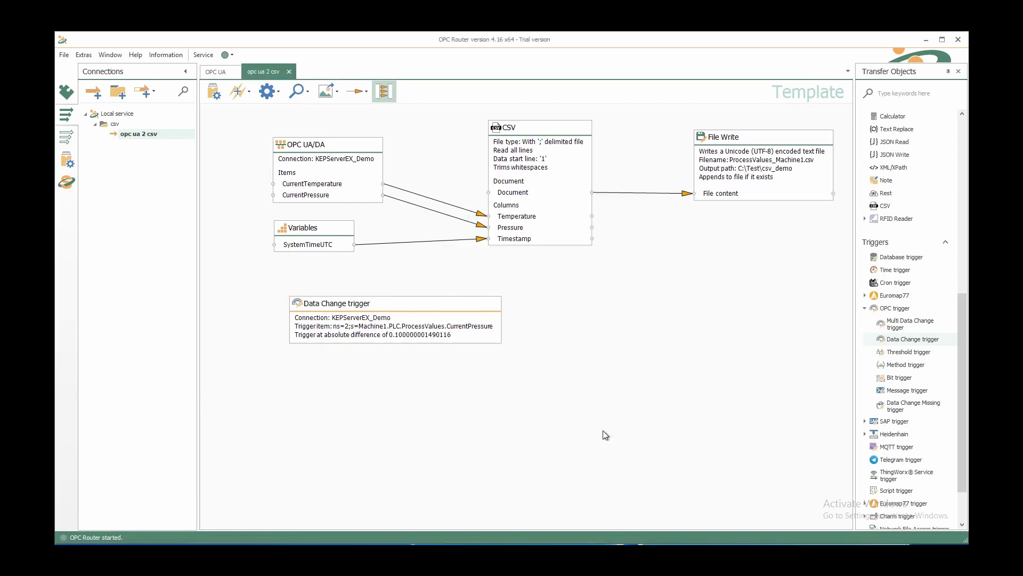
Duplicate the CurrentPressure Data Change trigger and place the copy beside the original.
{"action": "right_click", "coordinate": [430, 316]}
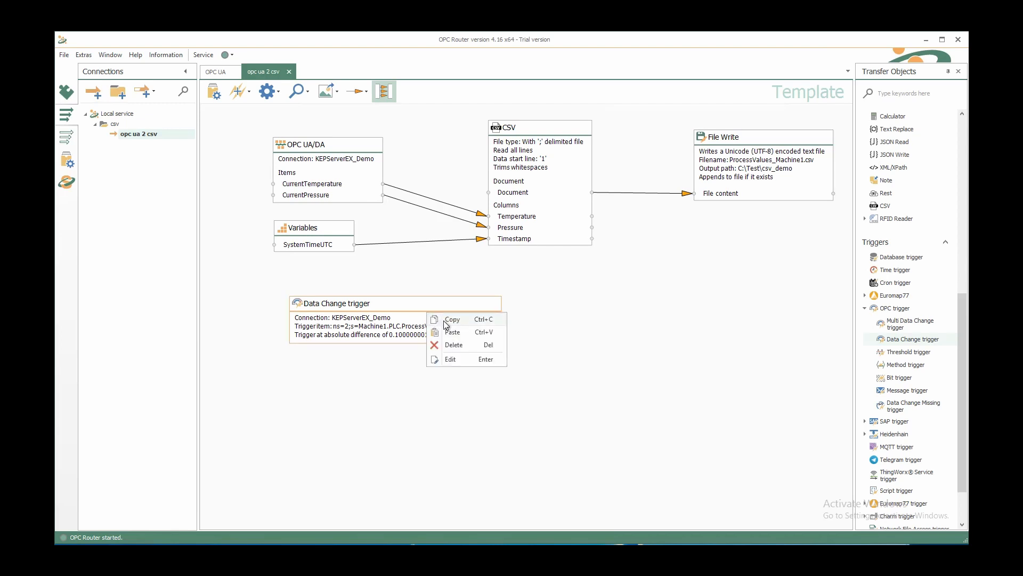
{"action": "left_click", "coordinate": [446, 320]}
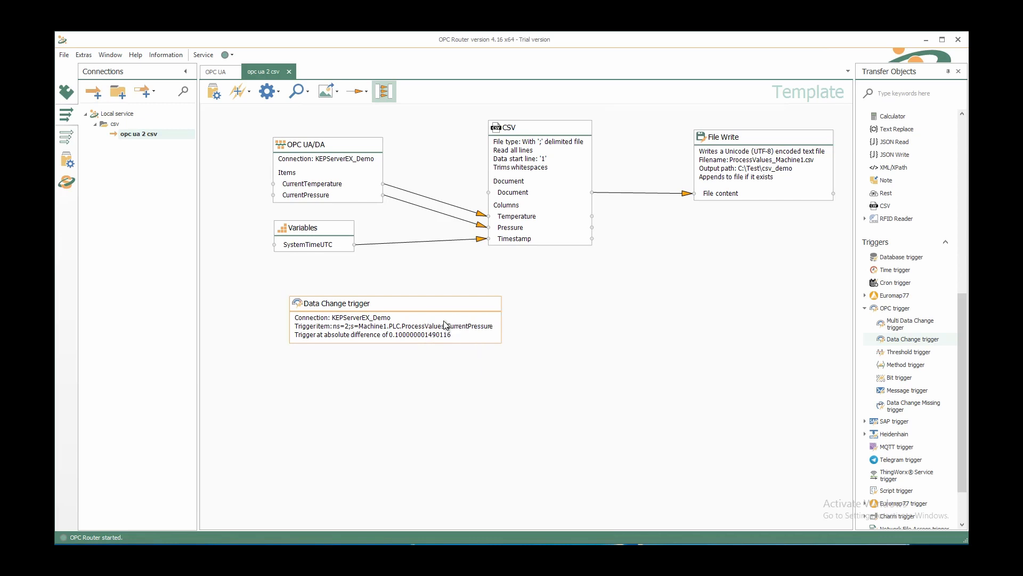
{"action": "right_click", "coordinate": [555, 297]}
{"action": "left_click", "coordinate": [571, 316]}
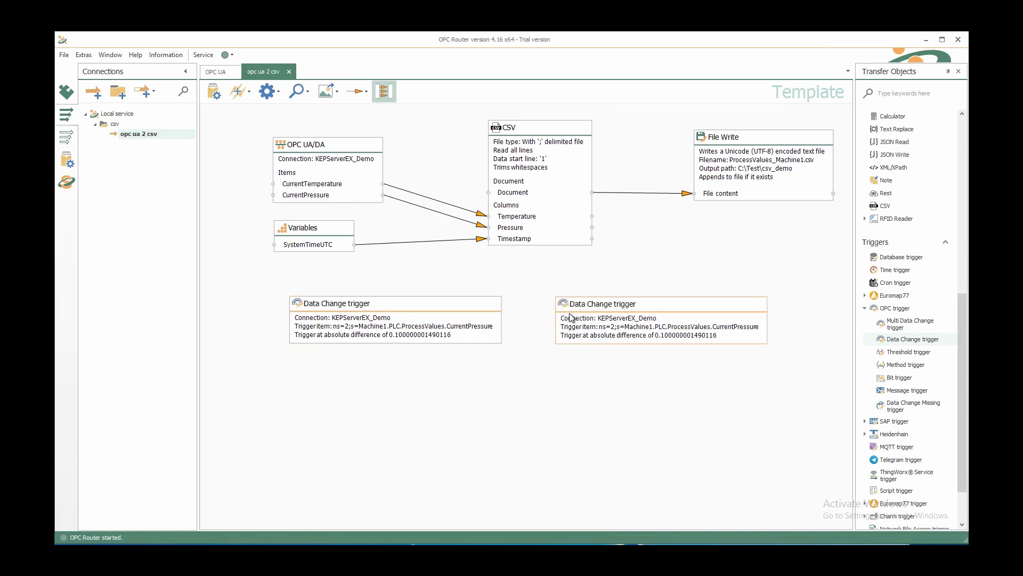
Change the copied trigger's item to Machine1's CurrentTemperature tag and confirm the configuration.
{"action": "double_click", "coordinate": [571, 317]}
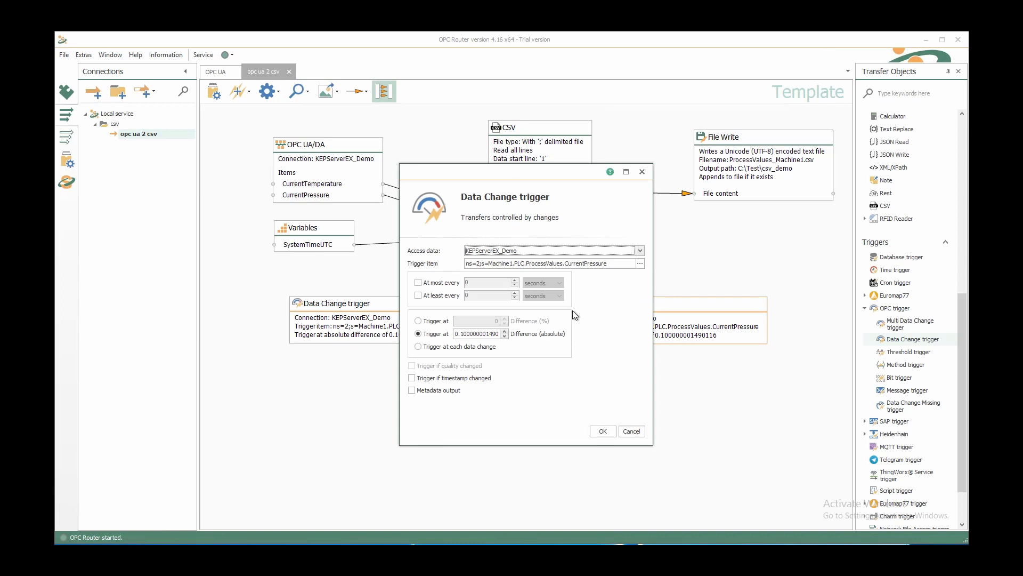
{"action": "left_click", "coordinate": [640, 264]}
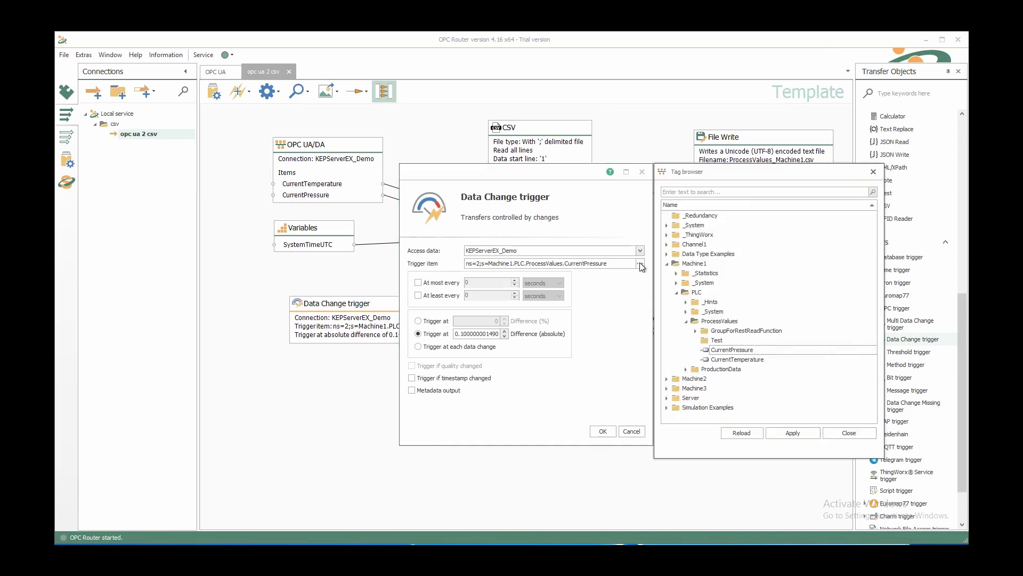
{"action": "double_click", "coordinate": [740, 359]}
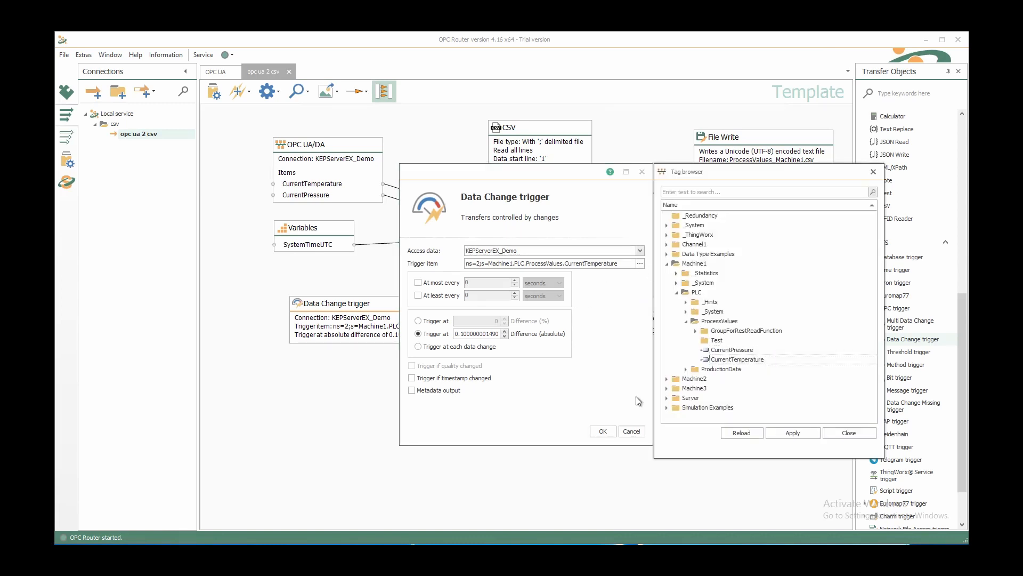
{"action": "left_click", "coordinate": [608, 432]}
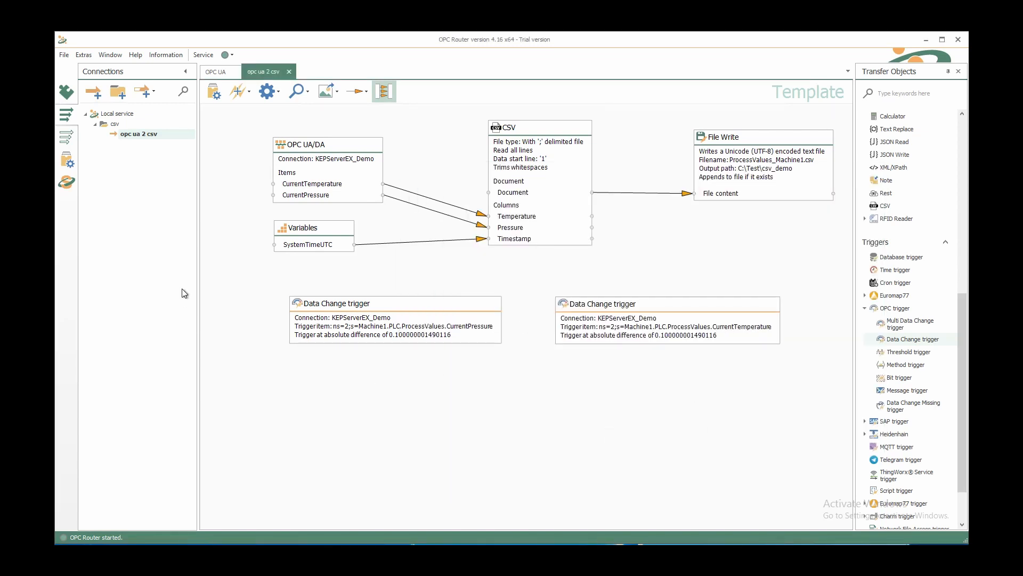
Put the opc ua 2 csv connection with its two Data Change triggers into productive operation.
{"action": "left_click", "coordinate": [214, 91]}
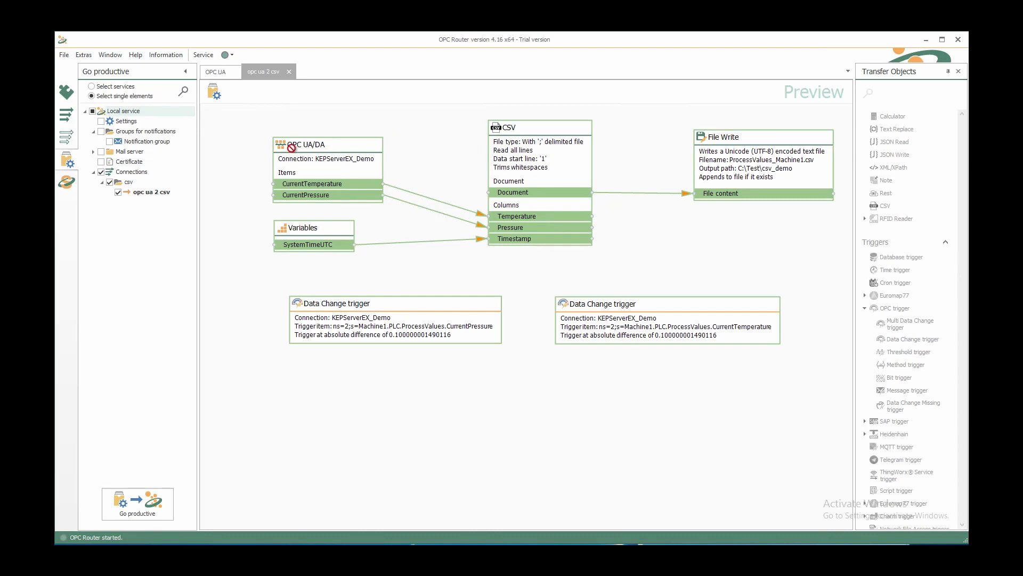
{"action": "left_click", "coordinate": [213, 92]}
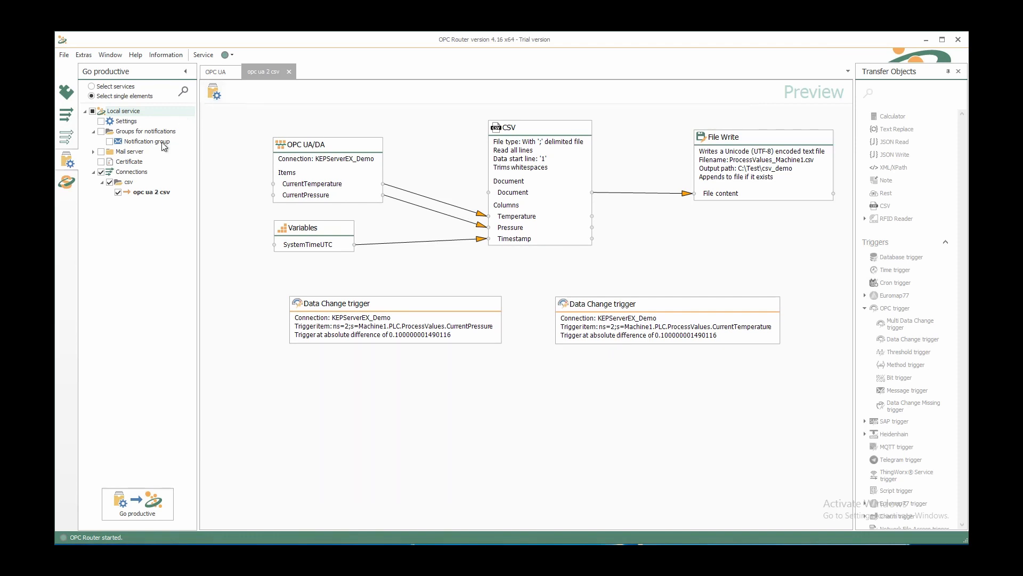
View the opc ua 2 csv connection at runtime and inspect the transferred temperature, pressure, timestamp and file content values.
{"action": "left_click", "coordinate": [67, 183]}
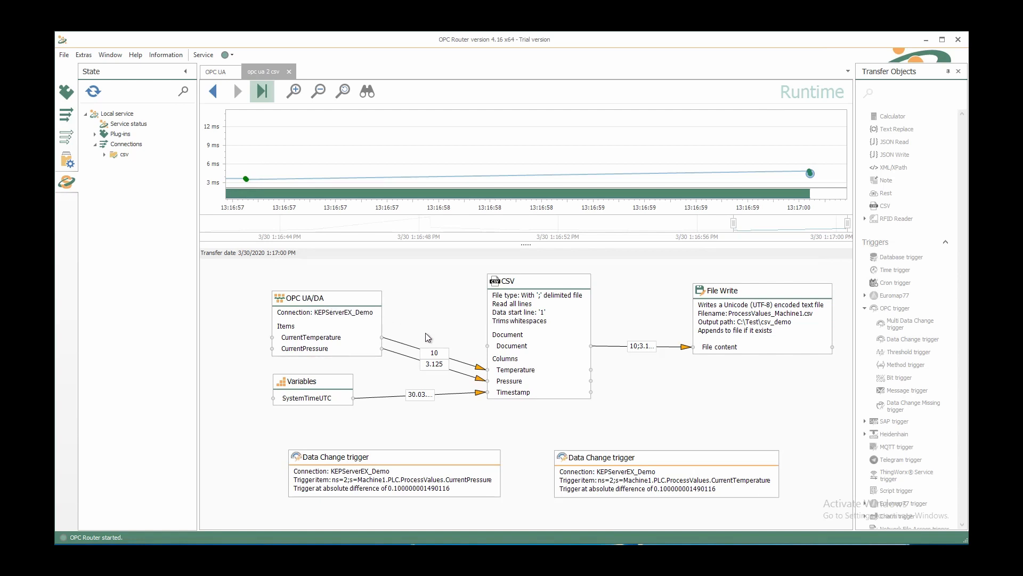
{"action": "mouse_move", "coordinate": [436, 371]}
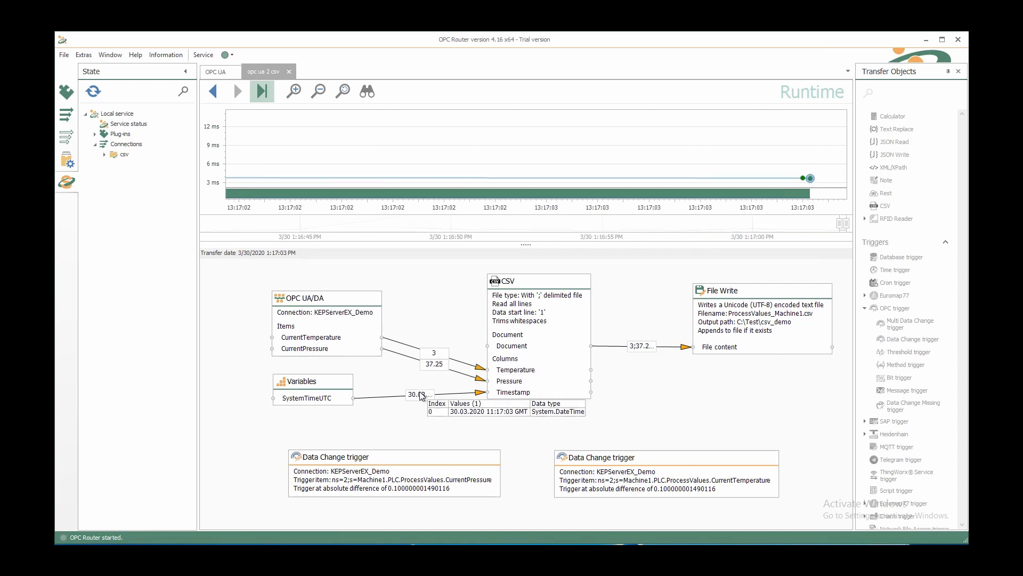
{"action": "mouse_move", "coordinate": [635, 347]}
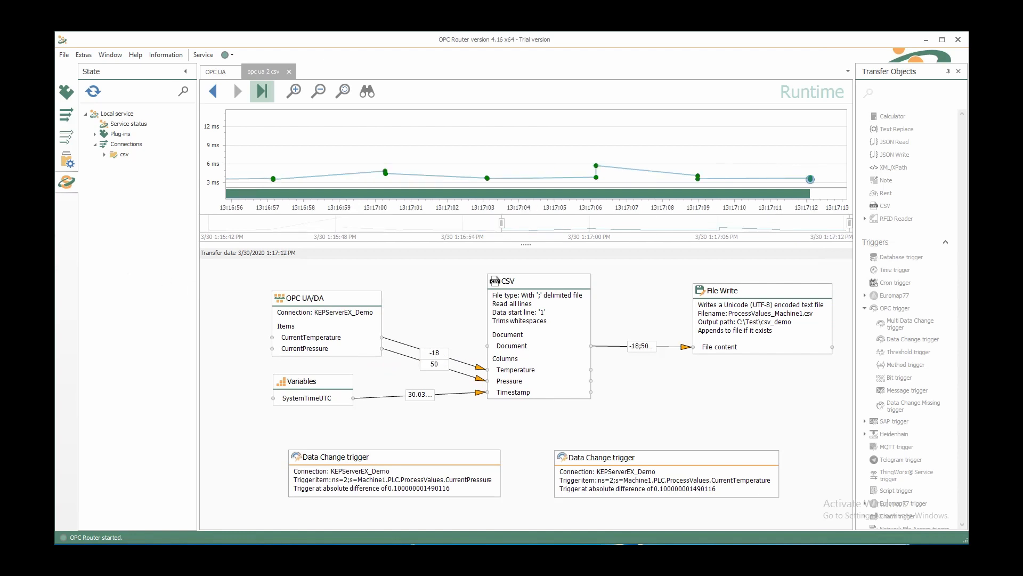
Switch to File Explorer's csv_demo folder, open ProcessValues_Machine1.csv in Notepad and review its entries through to the end.
{"action": "left_click", "coordinate": [159, 544]}
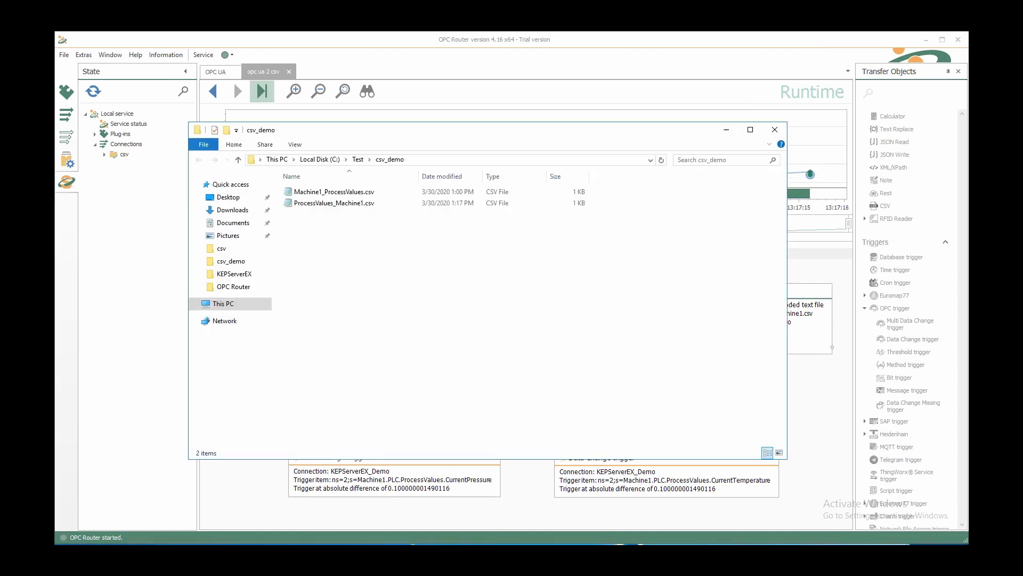
{"action": "left_click", "coordinate": [342, 206]}
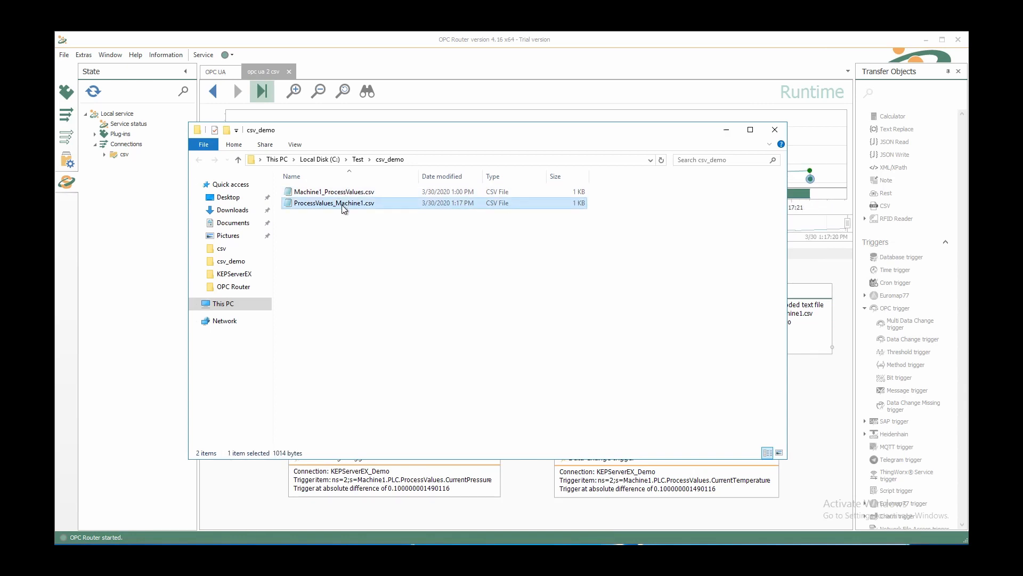
{"action": "double_click", "coordinate": [343, 203]}
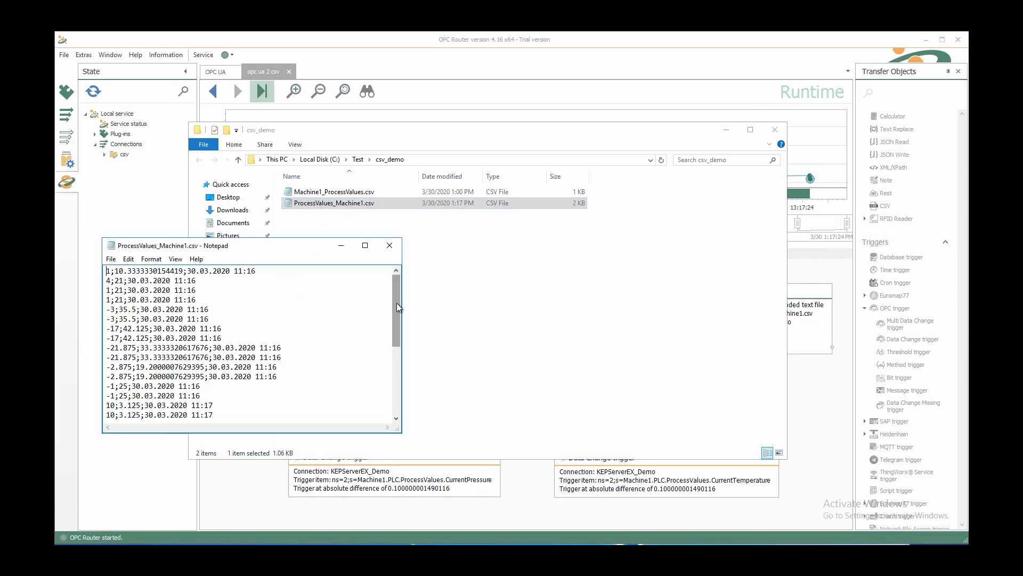
{"action": "left_click_drag", "start_coordinate": [396, 302], "coordinate": [404, 384]}
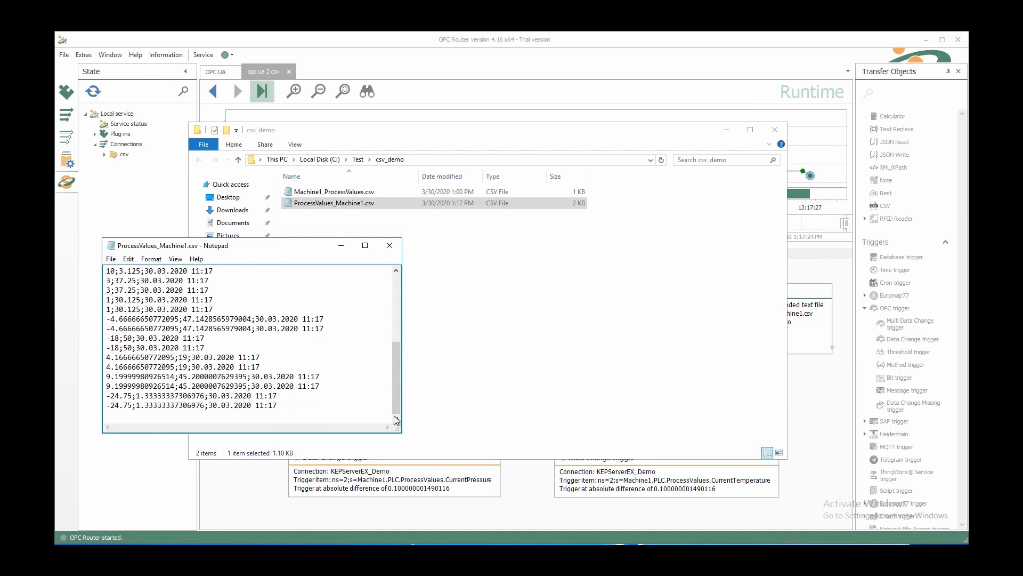